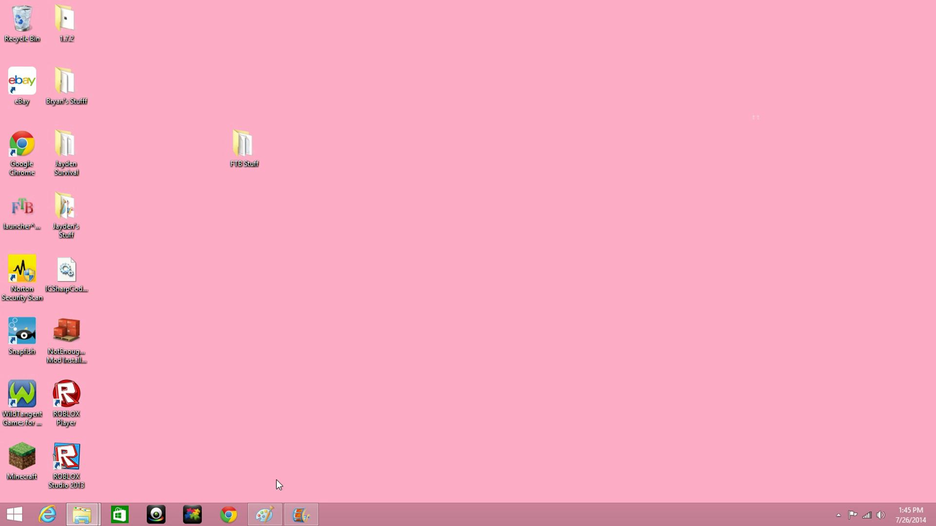
# Step: Maximize Paint and draw the figure's vertical body line with the Line tool
pyautogui.click(264, 515)
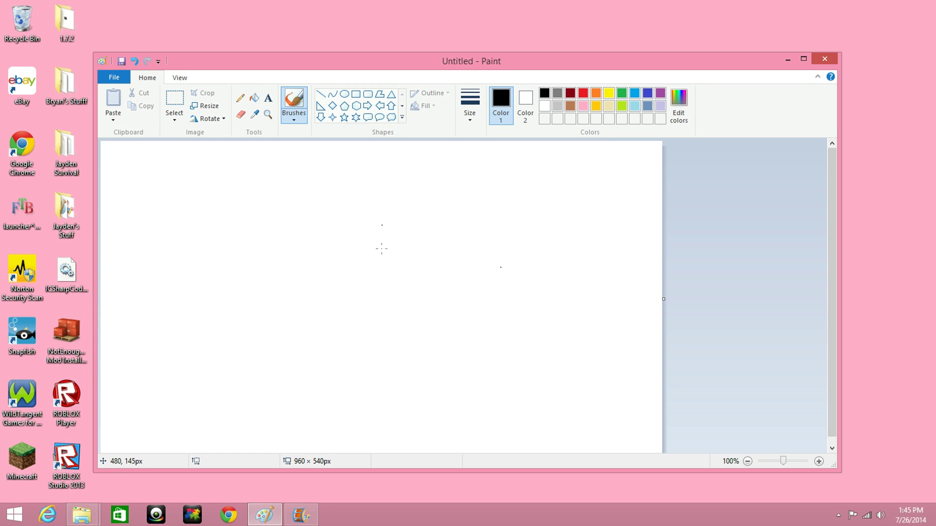
pyautogui.click(321, 94)
pyautogui.moveTo(371, 233)
pyautogui.mouseDown()
pyautogui.moveTo(369, 342)
pyautogui.moveTo(376, 261)
pyautogui.moveTo(339, 343)
pyautogui.mouseUp()
pyautogui.press('Escape')
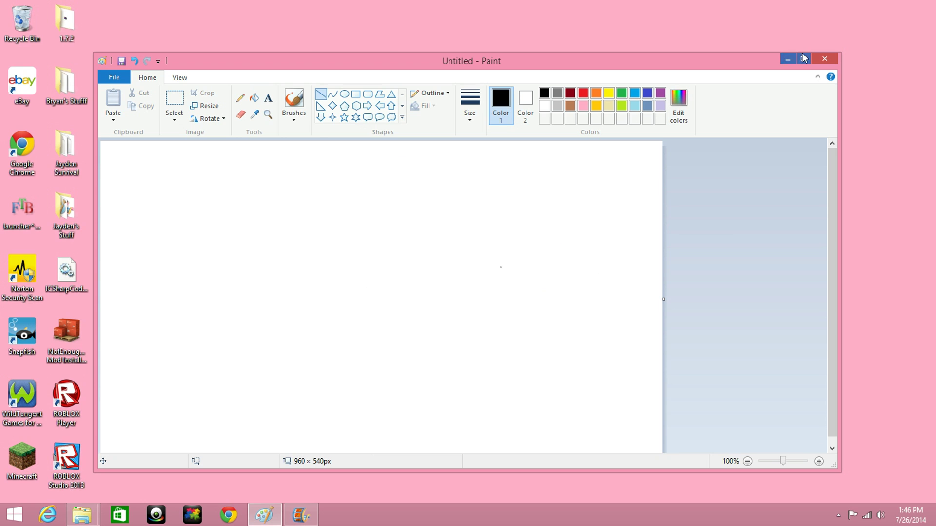
pyautogui.click(803, 59)
pyautogui.moveTo(267, 172); pyautogui.dragTo(270, 240)
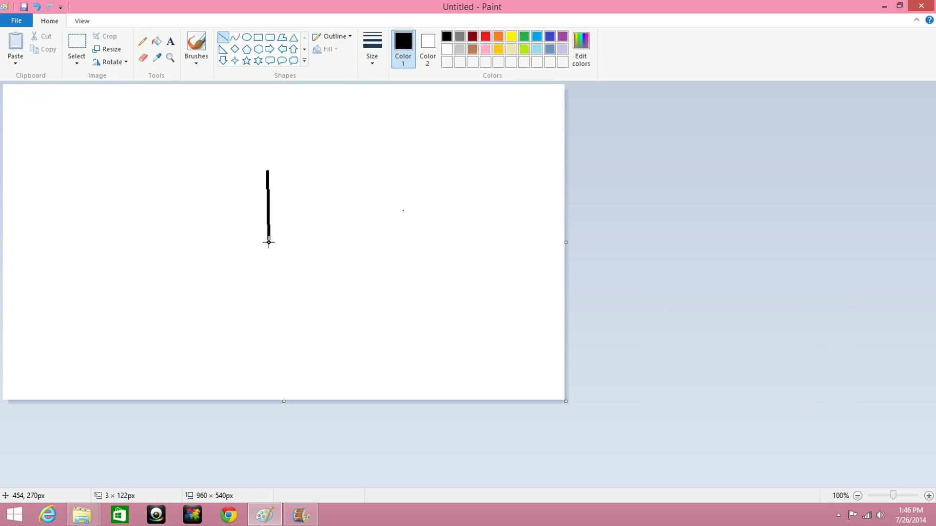
pyautogui.moveTo(271, 240); pyautogui.dragTo(267, 249)
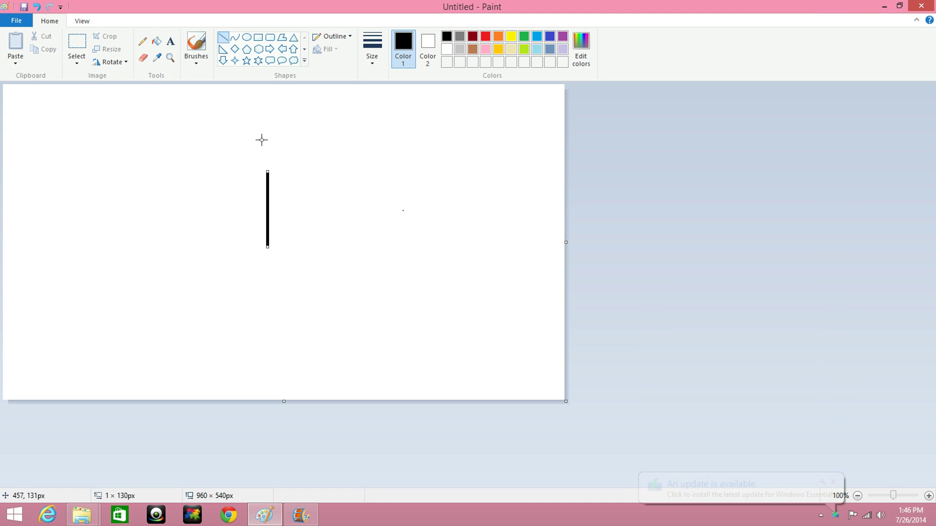
# Step: Draw the round head above the body line with the Oval tool
pyautogui.click(247, 37)
pyautogui.moveTo(283, 108)
pyautogui.mouseDown()
pyautogui.moveTo(235, 172)
pyautogui.moveTo(227, 165)
pyautogui.moveTo(269, 146)
pyautogui.mouseUp()
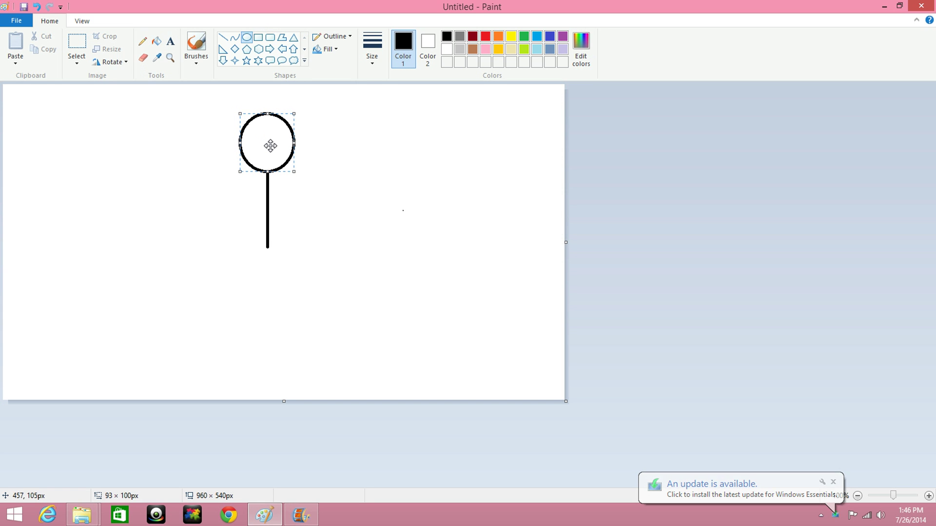
pyautogui.click(210, 264)
# Step: Draw the outstretched arms and the legs, deleting a stray tiny line
pyautogui.click(224, 37)
pyautogui.moveTo(237, 199)
pyautogui.mouseDown()
pyautogui.moveTo(268, 206)
pyautogui.moveTo(308, 195)
pyautogui.mouseUp()
pyautogui.click(309, 218)
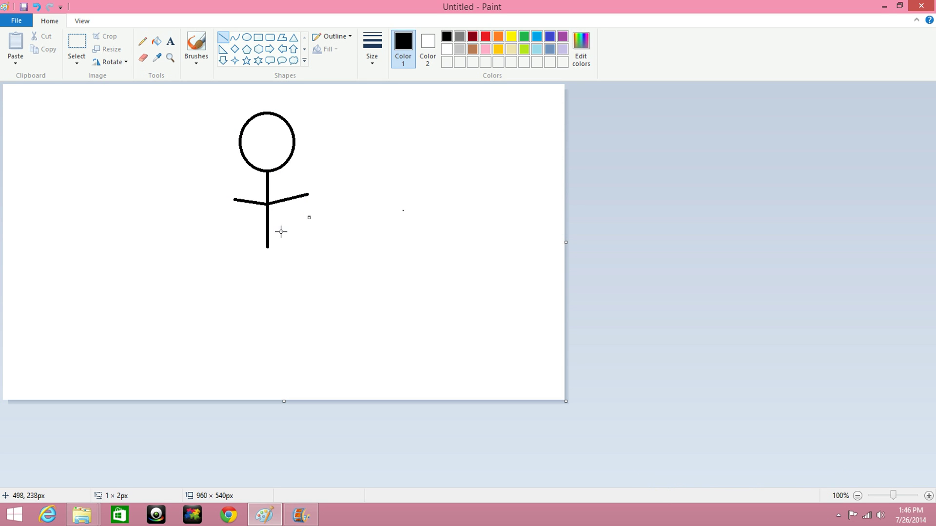
pyautogui.rightClick(311, 217)
pyautogui.click(322, 223)
pyautogui.moveTo(268, 247)
pyautogui.mouseDown()
pyautogui.moveTo(244, 275)
pyautogui.moveTo(286, 273)
pyautogui.mouseUp()
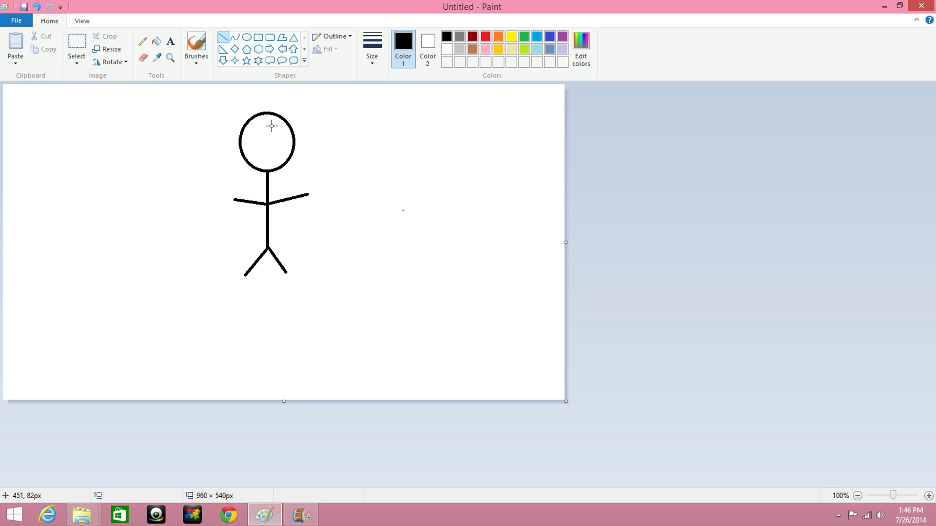
pyautogui.click(142, 42)
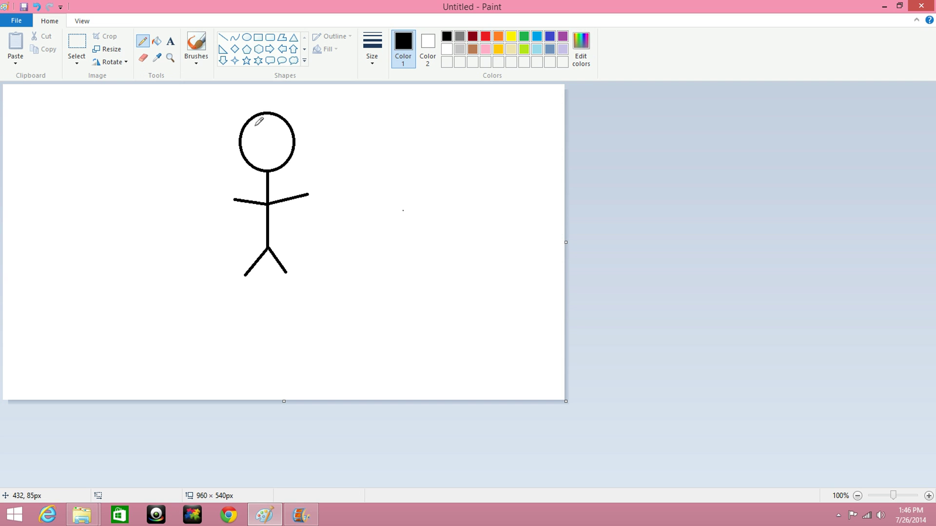
pyautogui.click(258, 37)
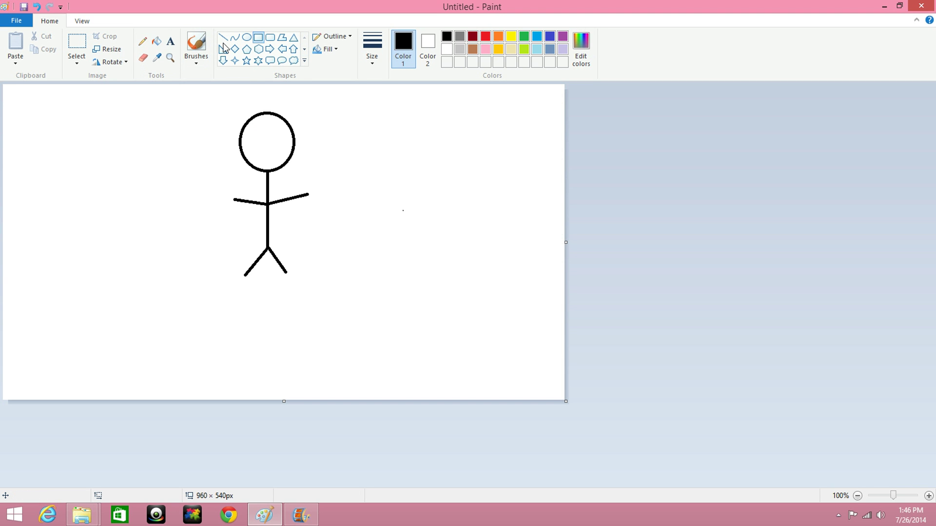
# Step: Zoom in on the head and draw the eyes in pencil, filling the right eye black
pyautogui.click(143, 42)
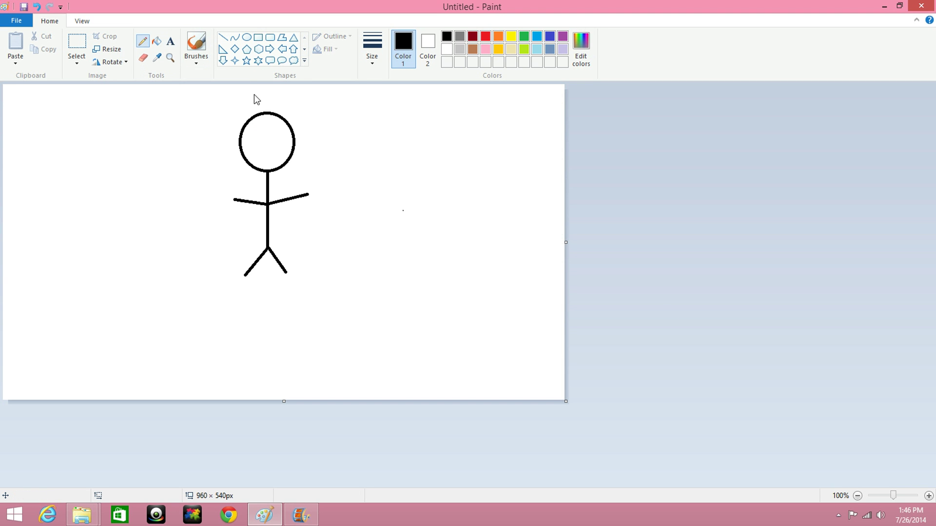
pyautogui.click(928, 497)
pyautogui.click(928, 496)
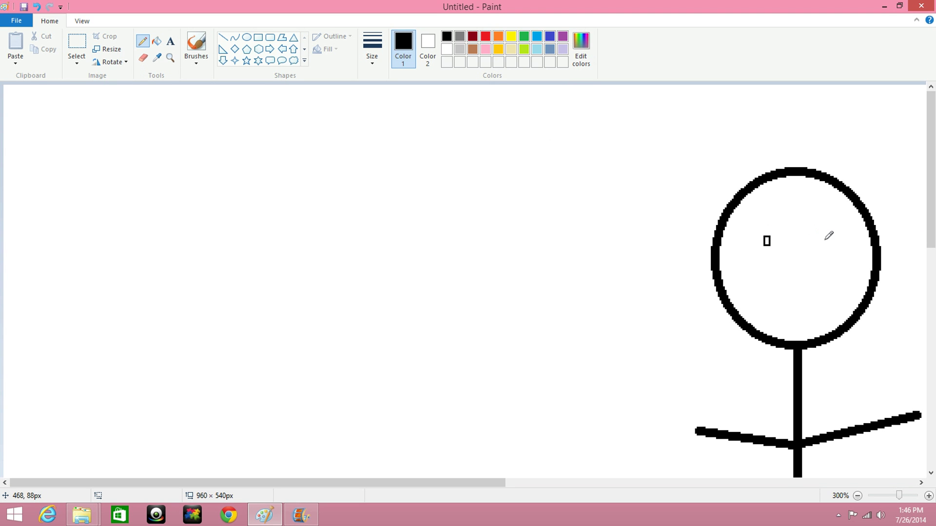
pyautogui.moveTo(827, 247); pyautogui.dragTo(826, 236)
pyautogui.click(157, 41)
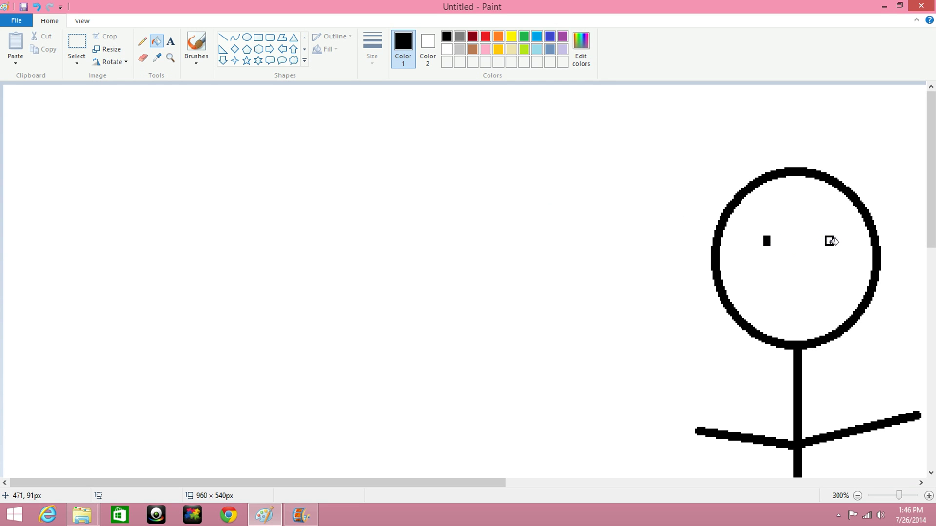
pyautogui.click(829, 240)
# Step: Draw a thin-line smile under the eyes and return the view to 100%
pyautogui.click(142, 41)
pyautogui.click(375, 59)
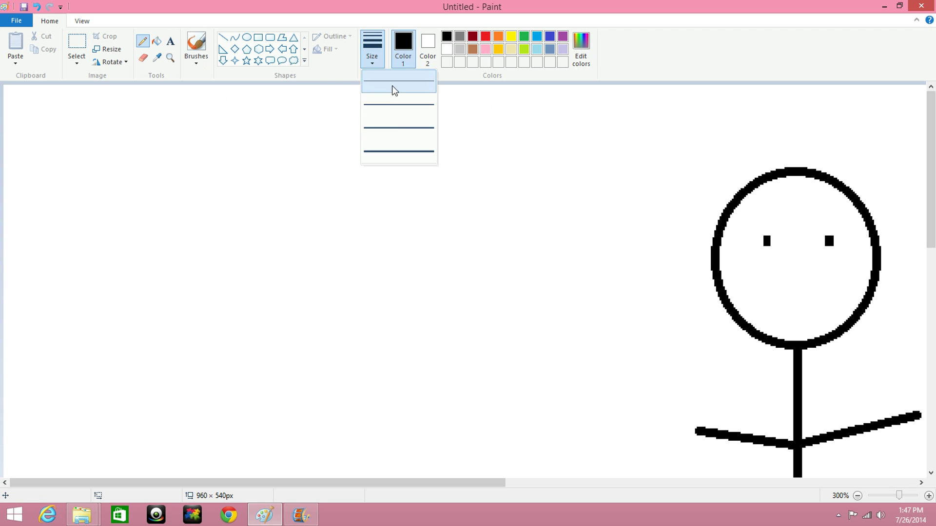
pyautogui.click(397, 129)
pyautogui.moveTo(758, 265); pyautogui.dragTo(821, 276)
pyautogui.hotkey('ctrl', 'z')
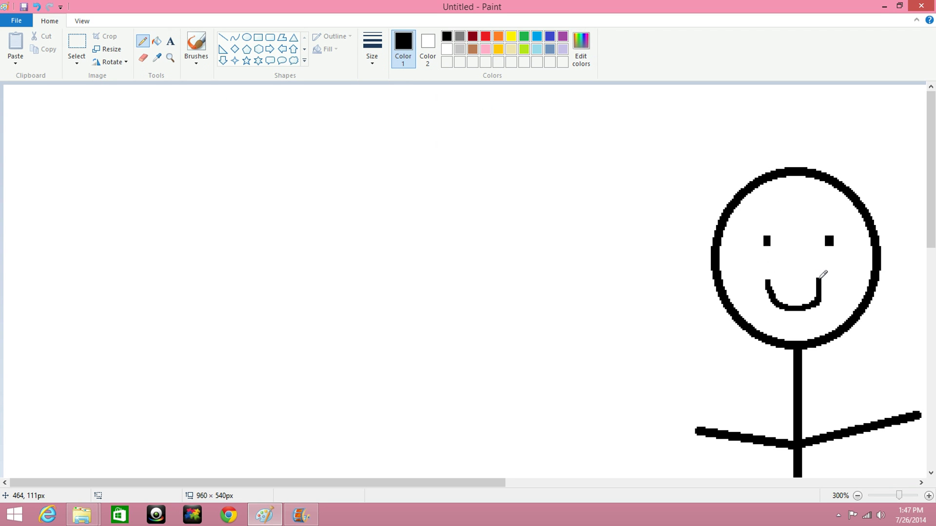
pyautogui.scroll(-3, 724, 219)
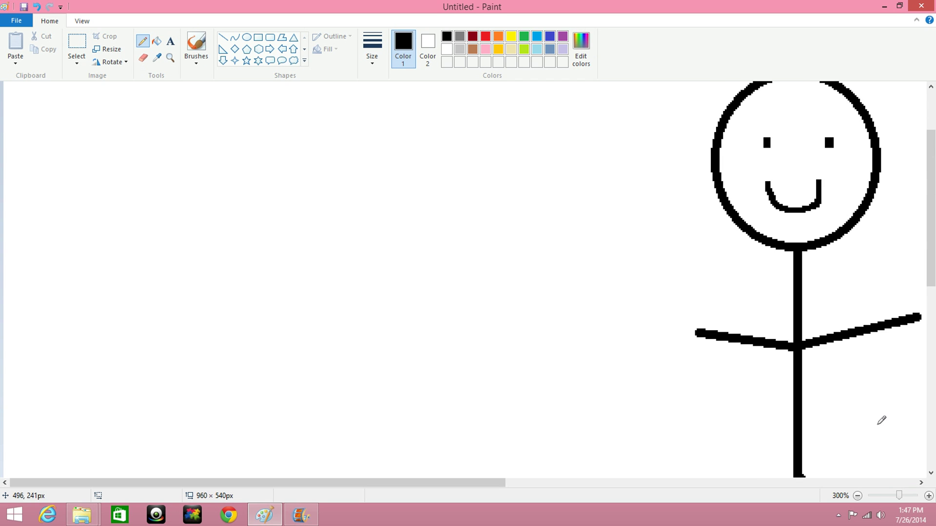
pyautogui.click(881, 499)
pyautogui.click(899, 497)
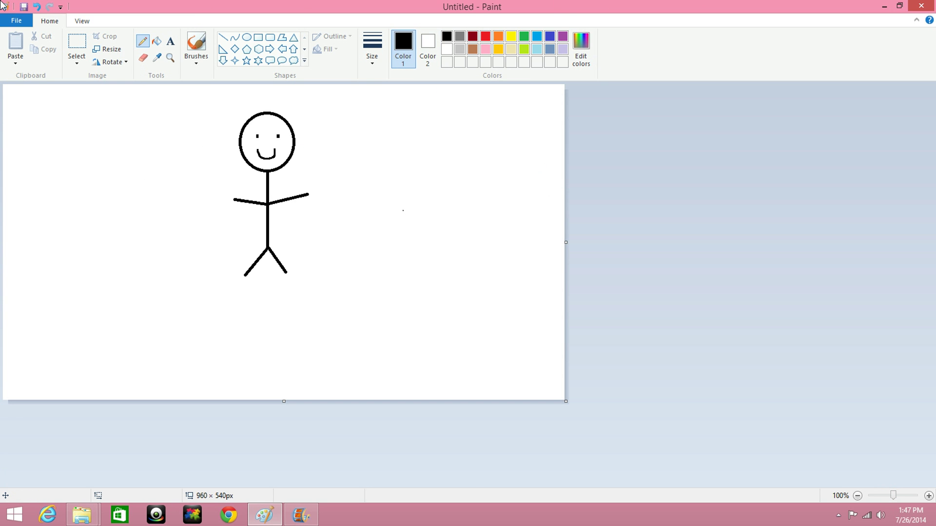
# Step: Save the drawing to the Desktop as the PNG 'Guy thing'
pyautogui.click(6, 21)
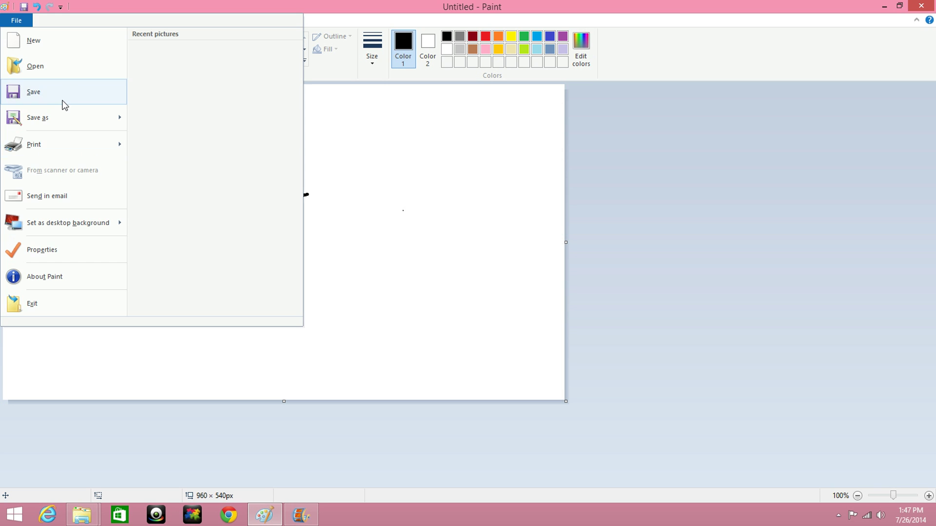
pyautogui.click(67, 95)
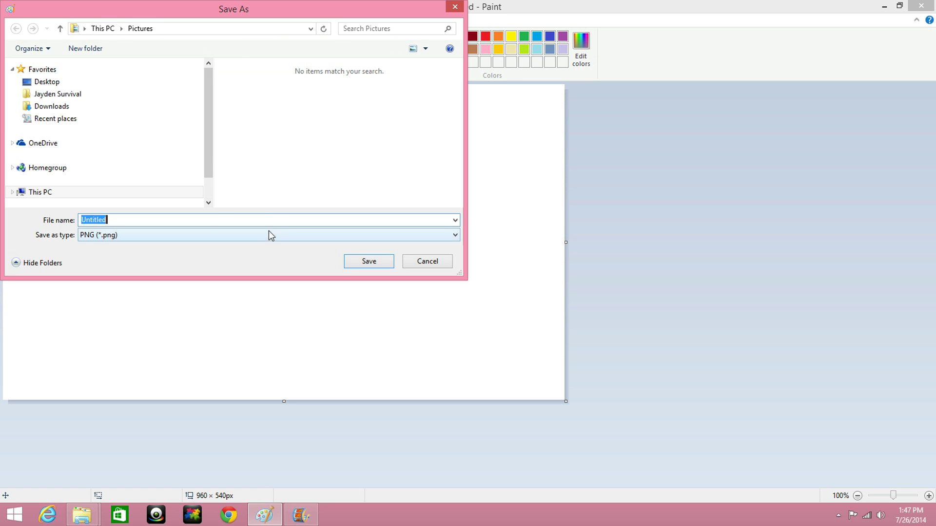
pyautogui.press('BackSpace')
pyautogui.write('T')
pyautogui.click(75, 84)
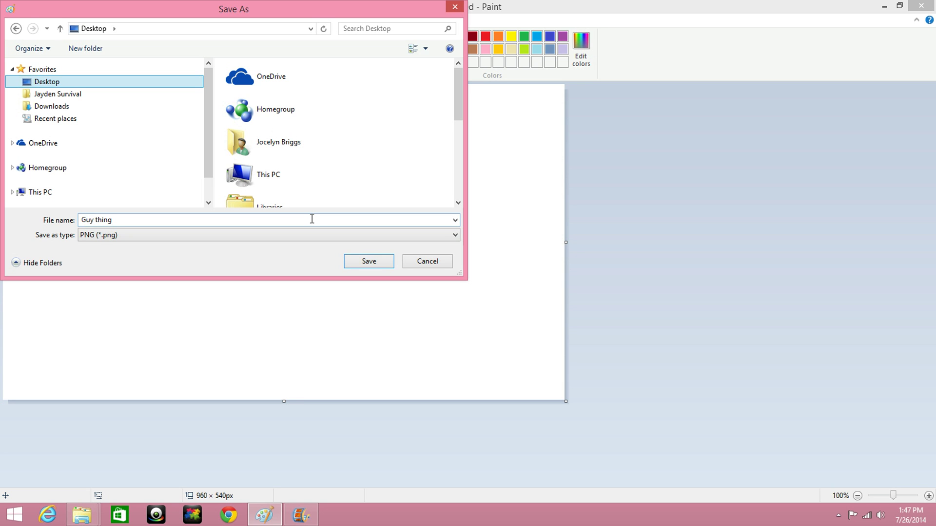
pyautogui.click(369, 262)
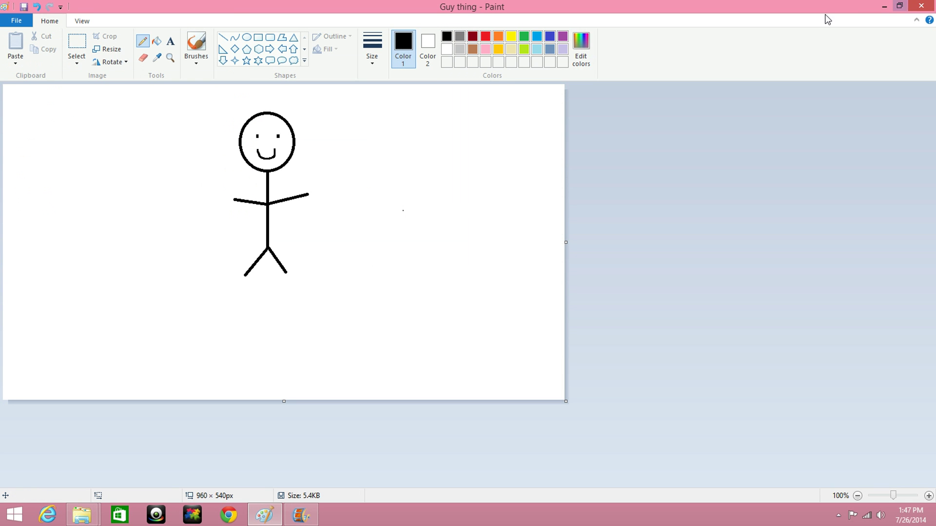
# Step: Minimize Paint and add the Guy thing picture to the Movie Maker storyboard
pyautogui.click(884, 8)
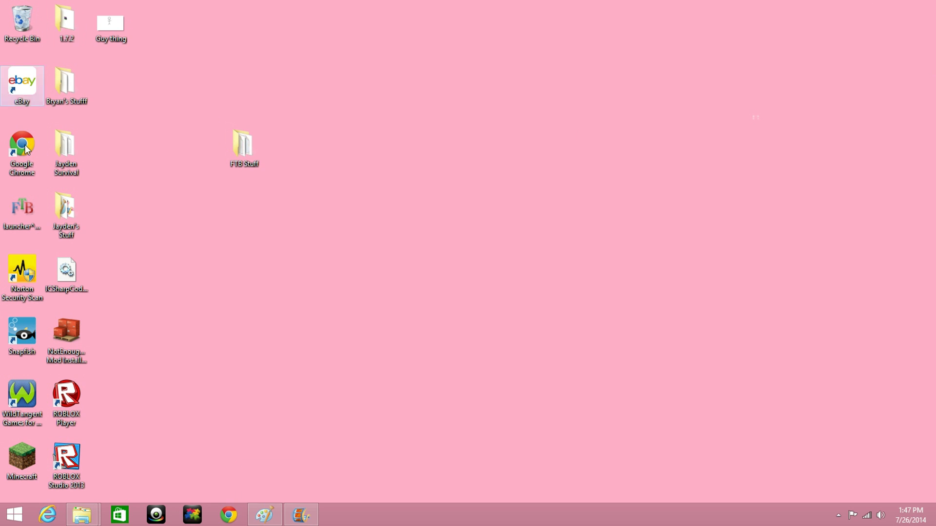
pyautogui.click(301, 517)
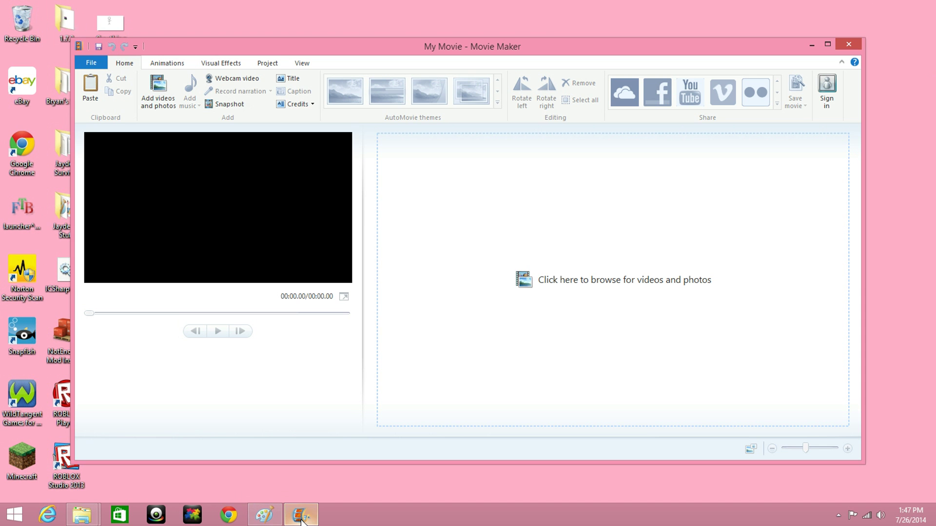
pyautogui.moveTo(554, 39); pyautogui.dragTo(708, 31)
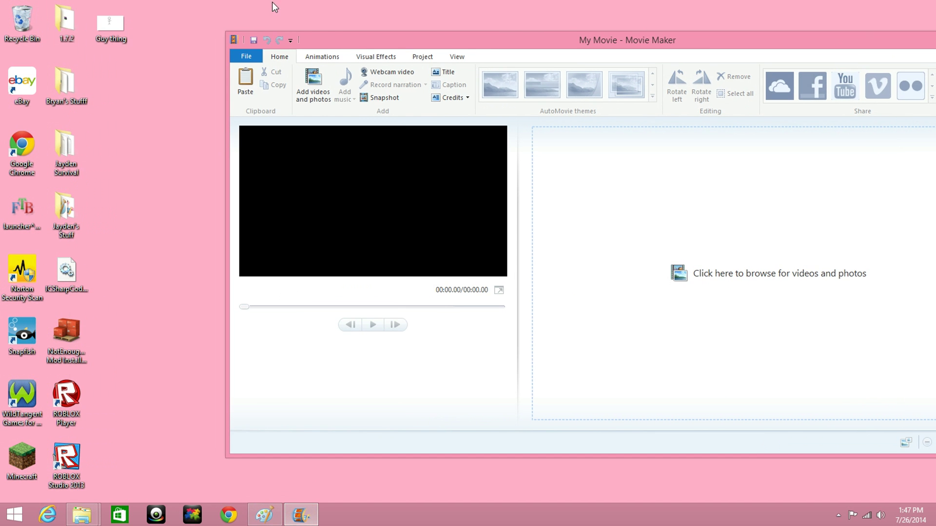
pyautogui.moveTo(107, 26)
pyautogui.mouseDown()
pyautogui.moveTo(190, 78)
pyautogui.moveTo(681, 218)
pyautogui.mouseUp()
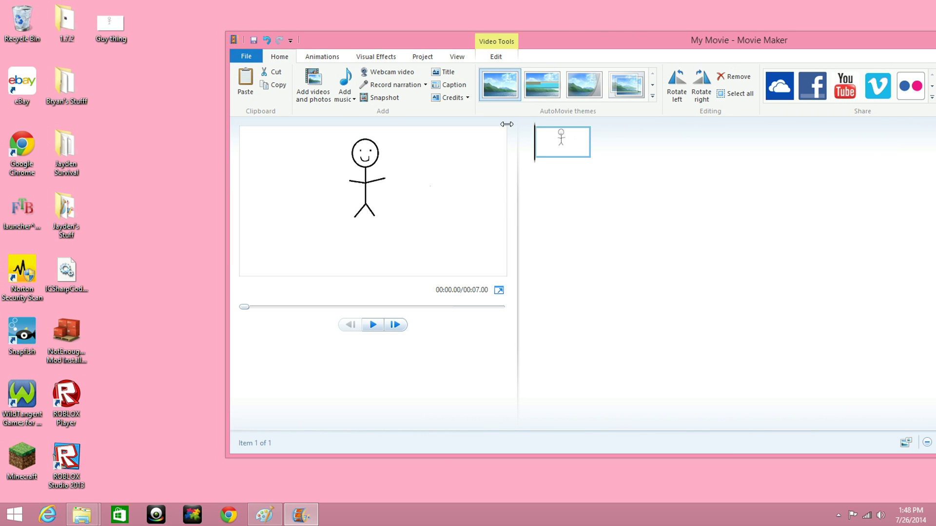
pyautogui.click(457, 56)
pyautogui.click(397, 61)
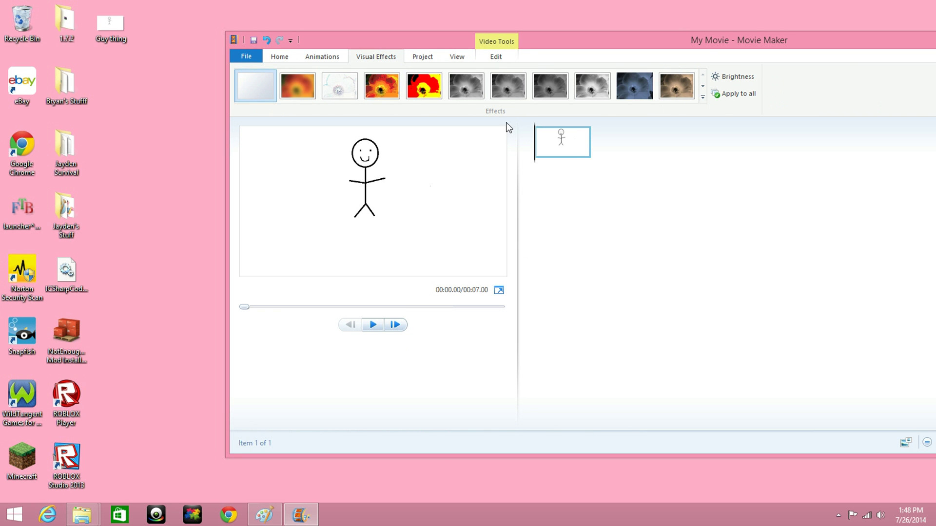
pyautogui.click(289, 61)
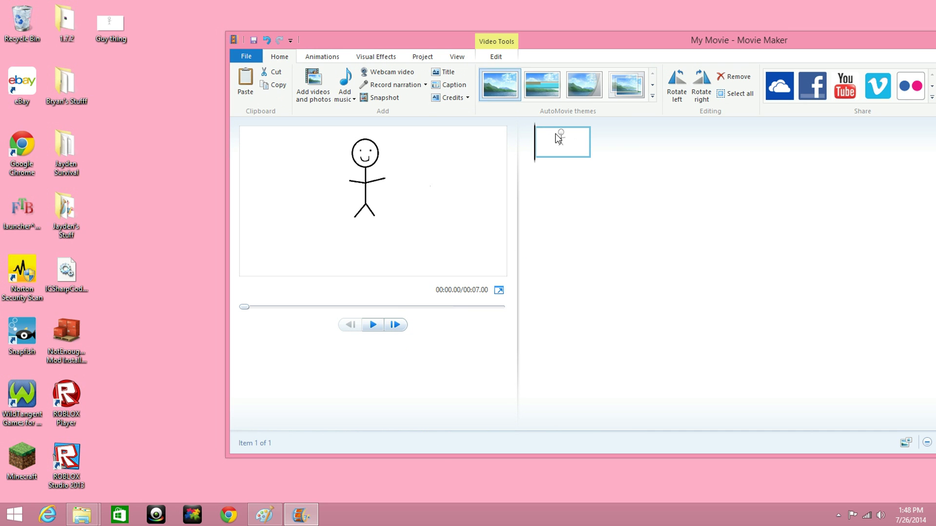
# Step: Change the clip's duration from 7.00 to 1.00 seconds and play the preview
pyautogui.doubleClick(555, 134)
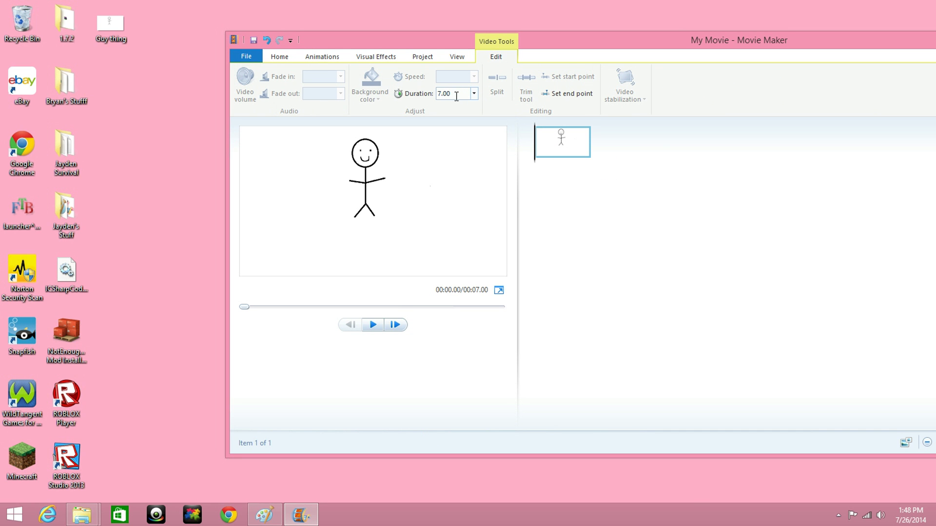
pyautogui.click(459, 93)
pyautogui.press('BackSpace')
pyautogui.write('1')
pyautogui.click(371, 325)
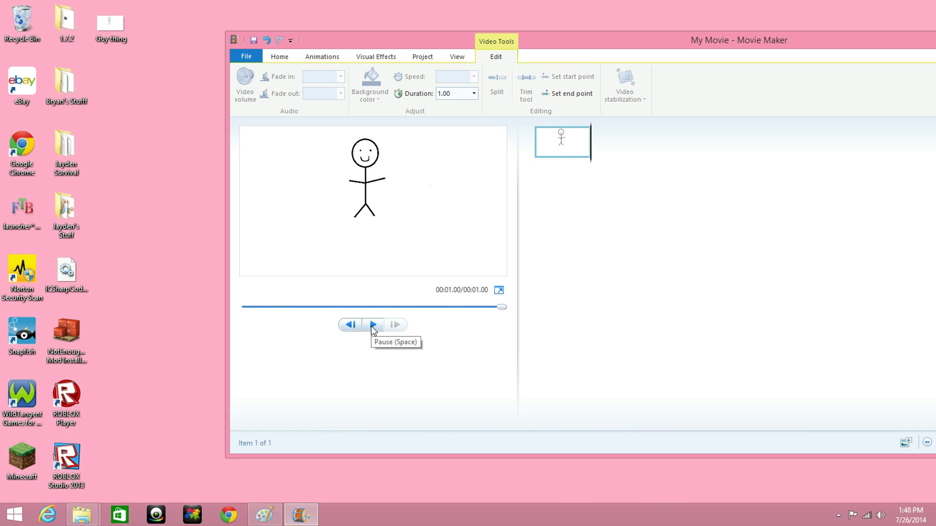
pyautogui.click(371, 326)
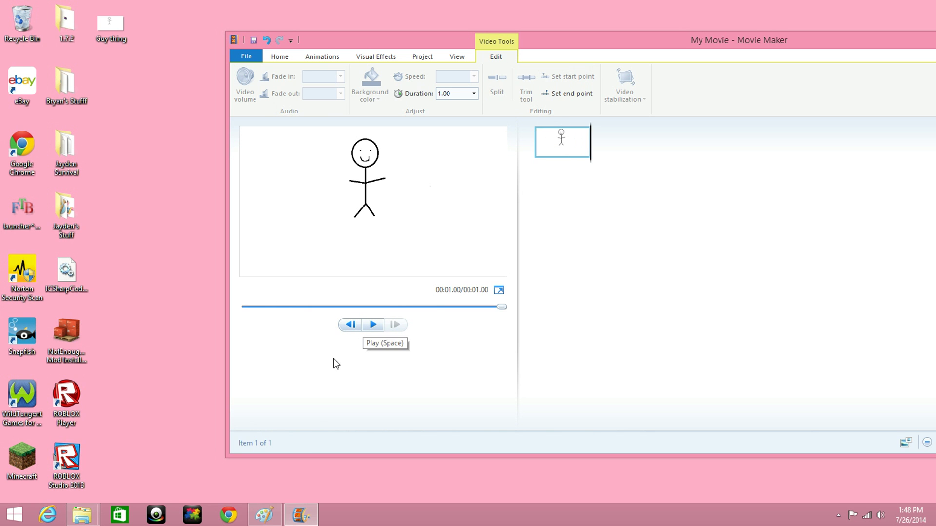
# Step: Reopen the saved Guy thing picture from Paint's Recent pictures list
pyautogui.moveTo(263, 516)
pyautogui.click(286, 469)
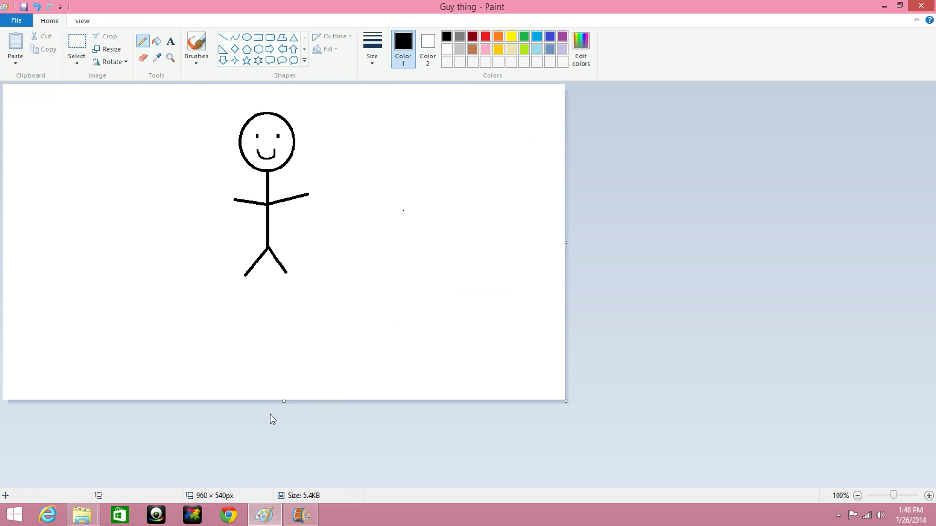
pyautogui.click(12, 20)
pyautogui.moveTo(34, 144)
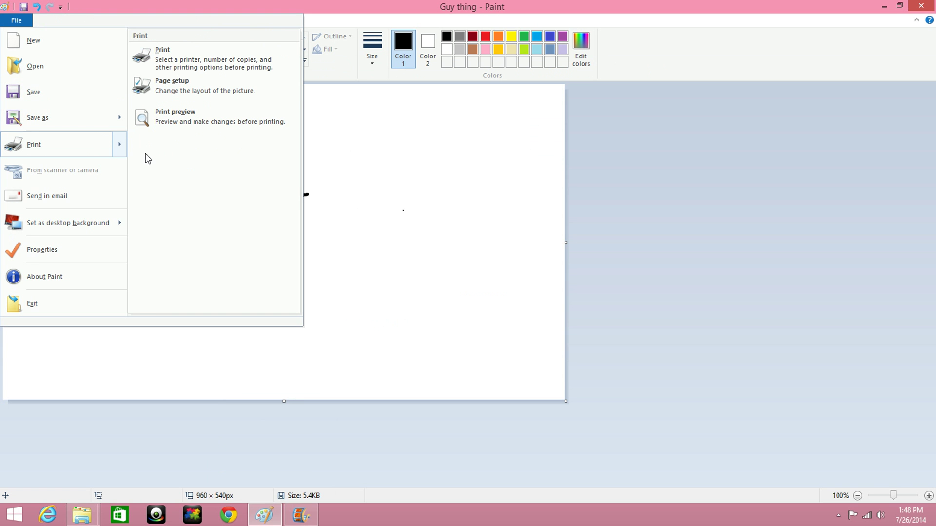
pyautogui.click(22, 45)
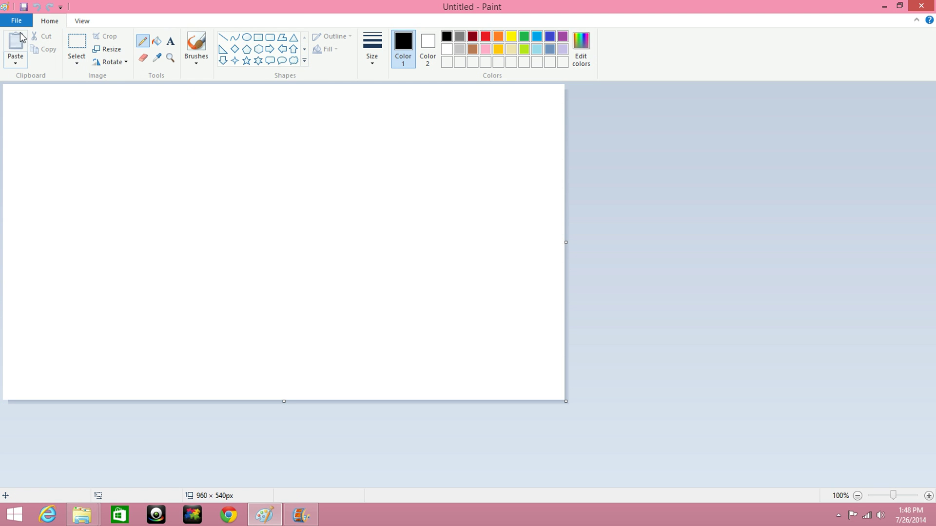
pyautogui.click(23, 19)
pyautogui.click(57, 63)
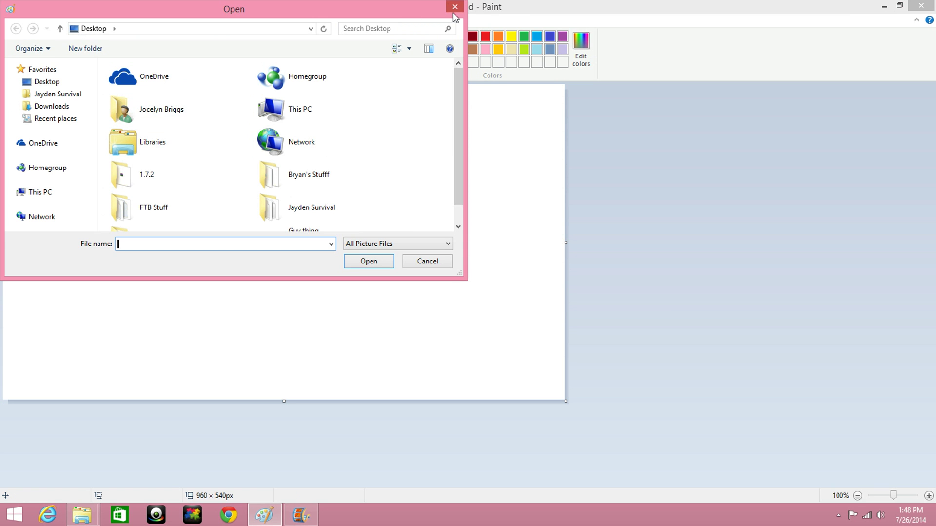
pyautogui.click(452, 6)
pyautogui.click(16, 20)
pyautogui.click(179, 45)
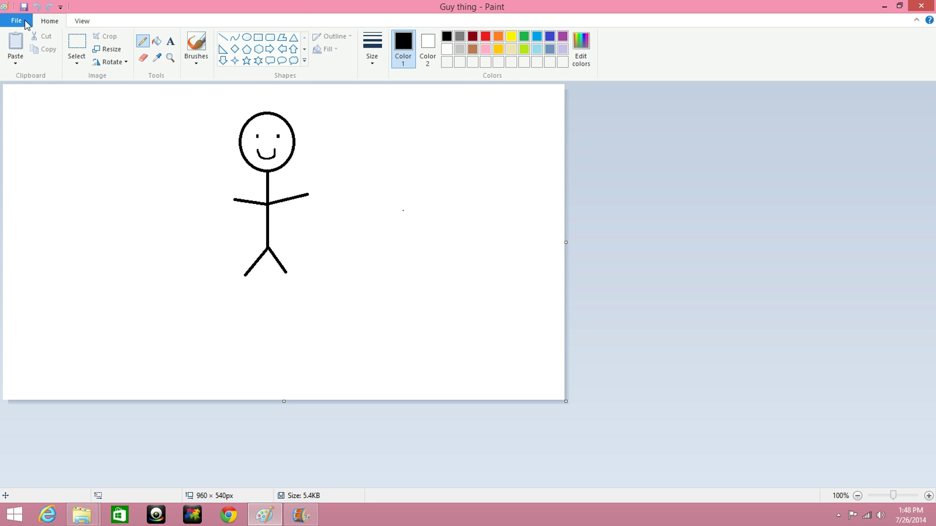
# Step: Copy the selected stick figure and start a new blank picture
pyautogui.click(78, 46)
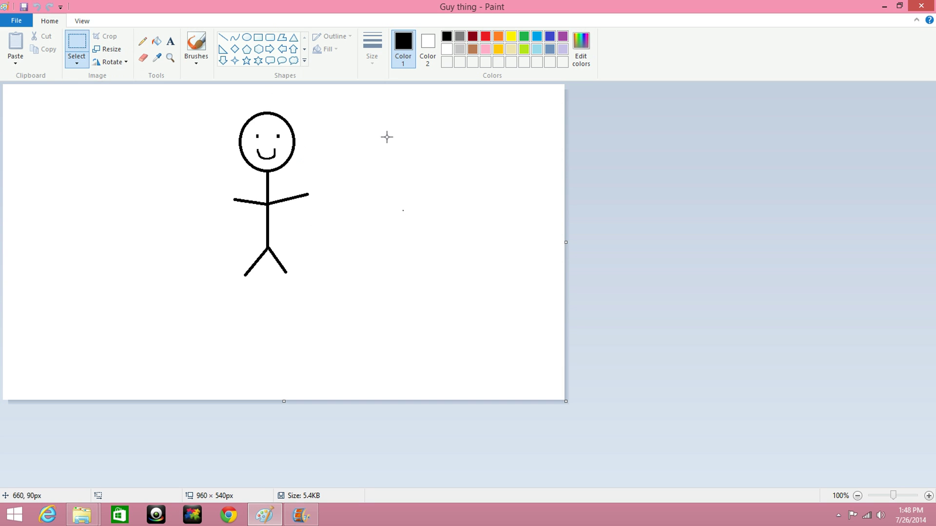
pyautogui.moveTo(321, 105); pyautogui.dragTo(263, 247)
pyautogui.moveTo(217, 318); pyautogui.dragTo(225, 289)
pyautogui.rightClick(266, 205)
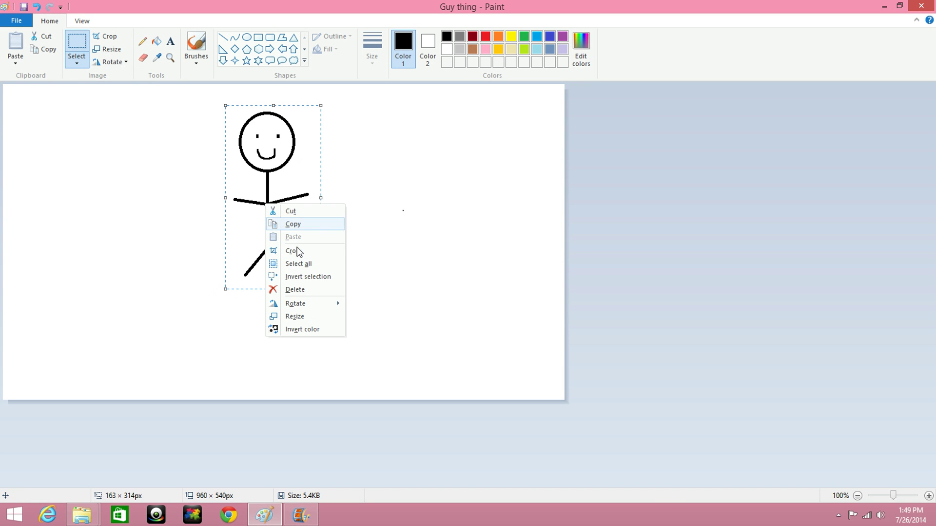
pyautogui.click(322, 223)
pyautogui.click(16, 20)
pyautogui.click(22, 40)
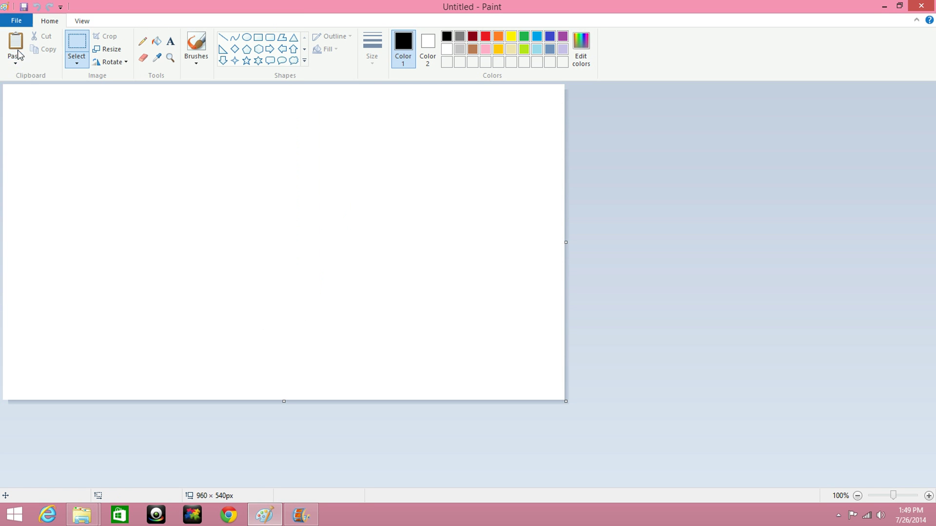
# Step: Paste two copies of the figure and place them side by side
pyautogui.click(12, 62)
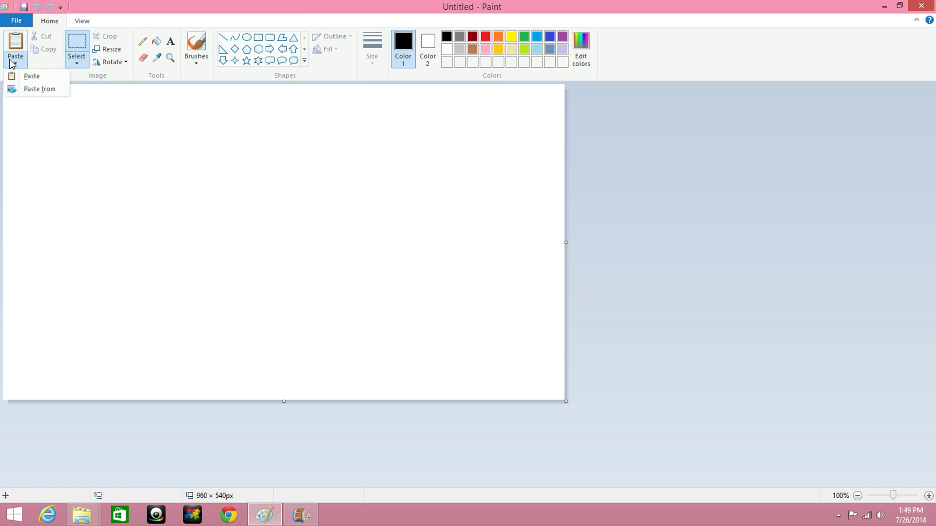
pyautogui.click(44, 78)
pyautogui.moveTo(40, 131)
pyautogui.mouseDown()
pyautogui.moveTo(322, 209)
pyautogui.moveTo(185, 208)
pyautogui.moveTo(190, 170)
pyautogui.moveTo(204, 188)
pyautogui.moveTo(263, 192)
pyautogui.moveTo(219, 197)
pyautogui.mouseUp()
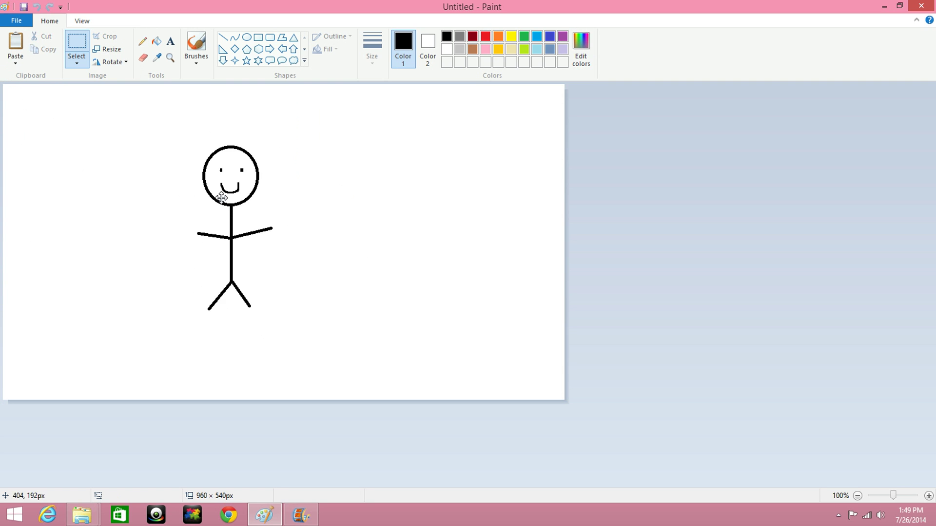
pyautogui.click(326, 197)
pyautogui.click(14, 62)
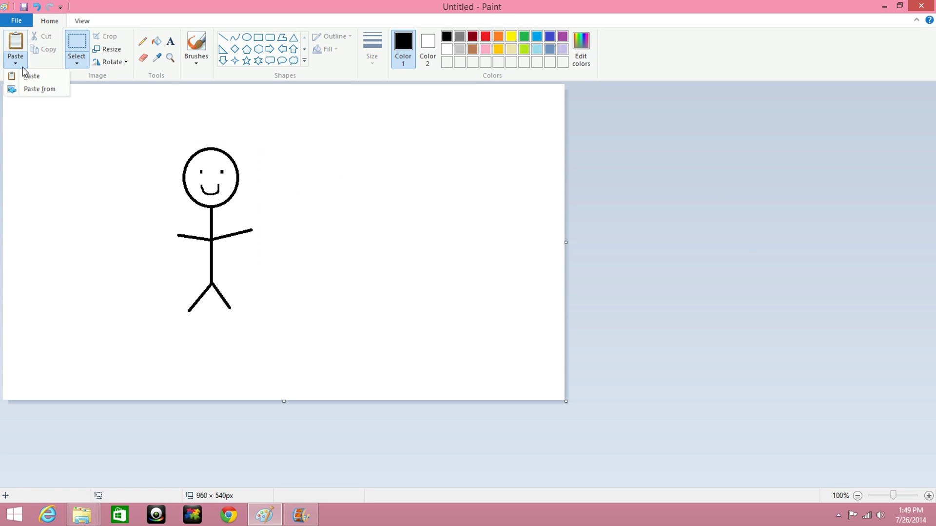
pyautogui.click(31, 75)
pyautogui.moveTo(173, 178)
pyautogui.mouseDown()
pyautogui.moveTo(352, 182)
pyautogui.moveTo(341, 183)
pyautogui.mouseUp()
pyautogui.moveTo(448, 175); pyautogui.dragTo(450, 186)
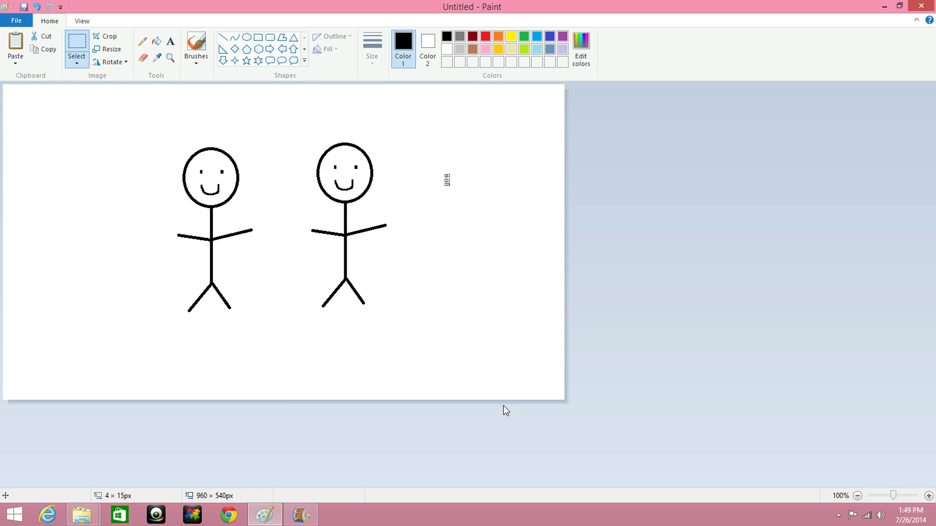
pyautogui.click(445, 164)
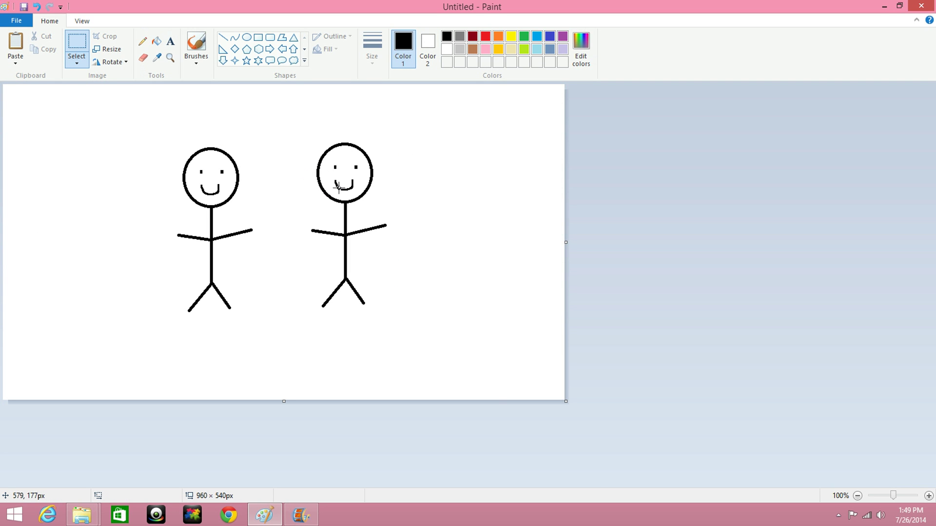
pyautogui.click(358, 182)
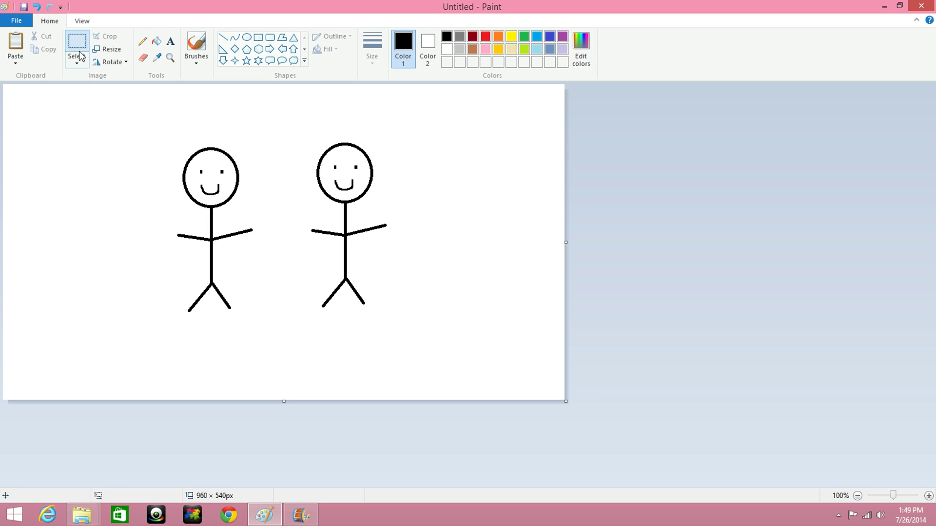
# Step: Erase the right figure's arm, then redraw its torso and a downward-angled arm
pyautogui.click(145, 59)
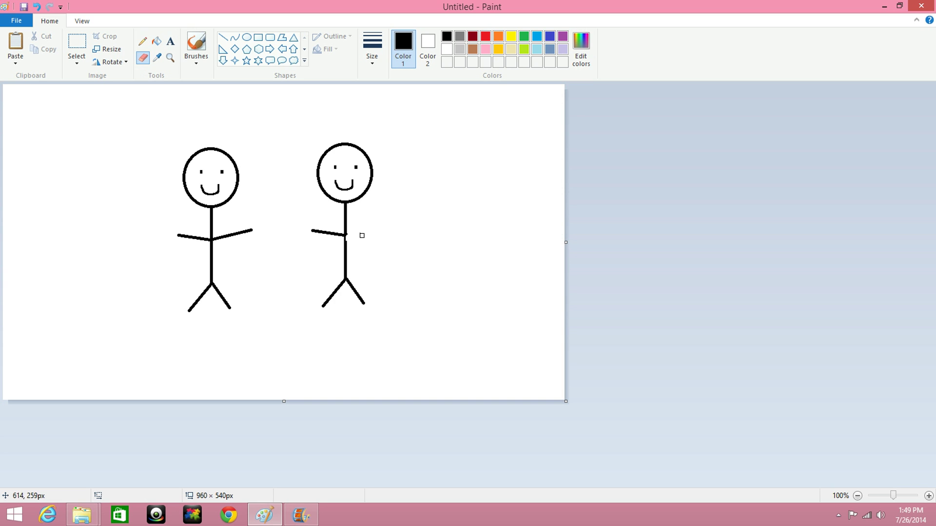
pyautogui.click(224, 37)
pyautogui.moveTo(346, 222); pyautogui.dragTo(345, 256)
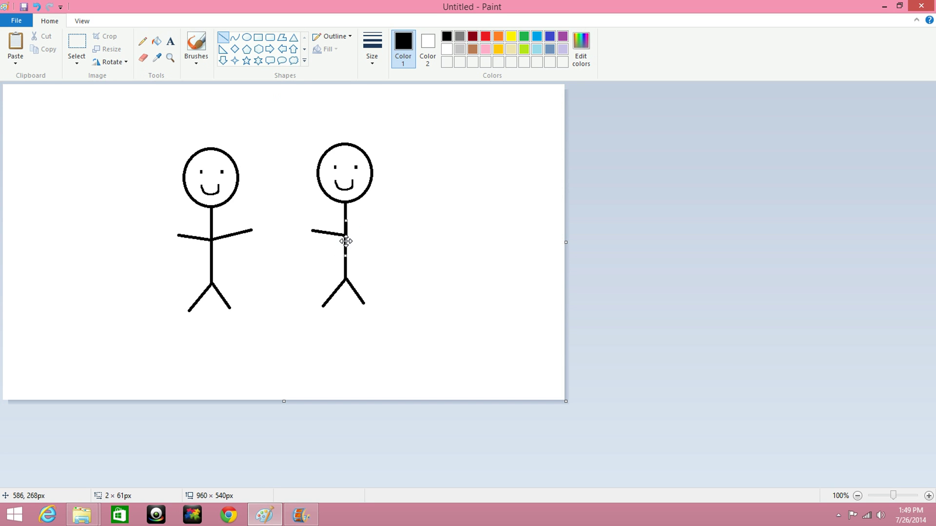
pyautogui.click(391, 203)
pyautogui.moveTo(348, 234); pyautogui.dragTo(376, 257)
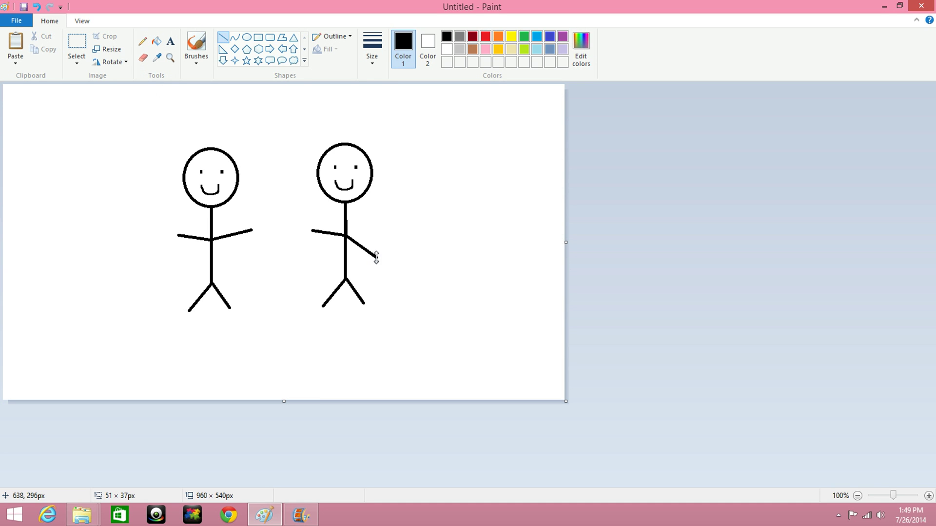
pyautogui.click(406, 208)
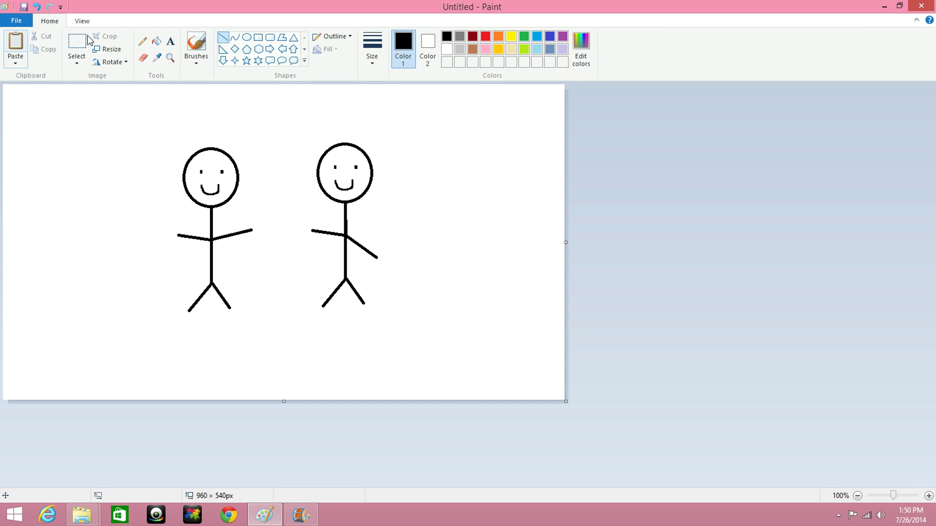
# Step: Select and delete the left stick figure
pyautogui.click(82, 49)
pyautogui.moveTo(267, 153); pyautogui.dragTo(173, 339)
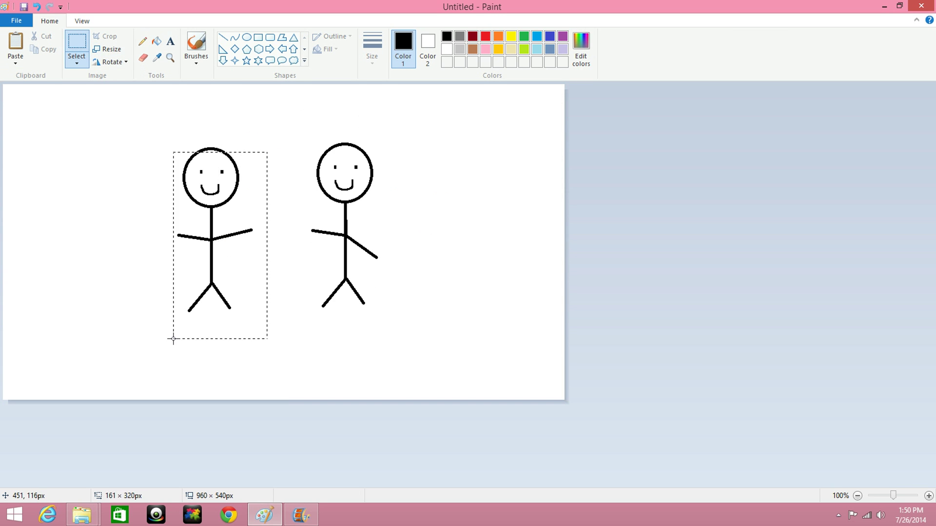
pyautogui.moveTo(259, 117); pyautogui.dragTo(170, 328)
pyautogui.rightClick(229, 235)
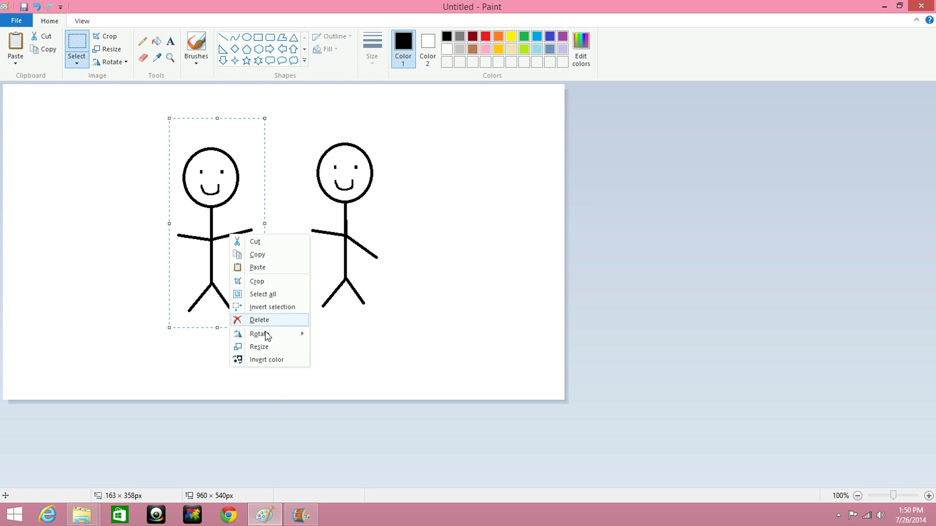
pyautogui.click(267, 320)
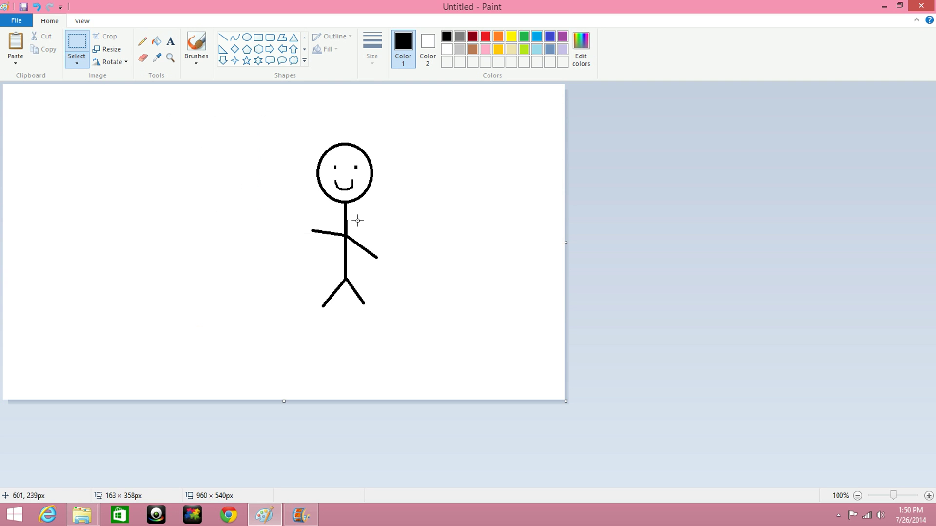
# Step: Move the remaining lowered-arm figure toward the canvas centre
pyautogui.moveTo(415, 135); pyautogui.dragTo(294, 338)
pyautogui.moveTo(341, 233); pyautogui.dragTo(301, 243)
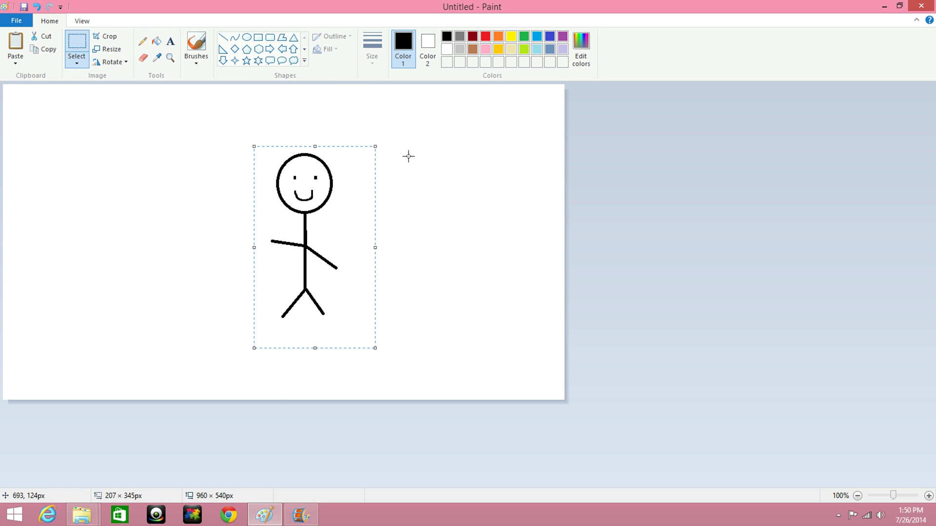
pyautogui.click(451, 173)
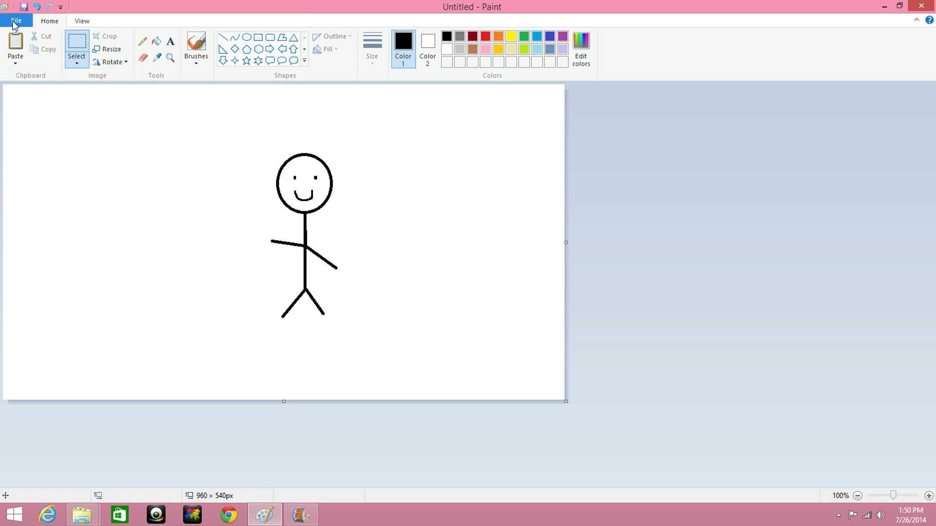
# Step: Save the drawing under the new name 'Guy thing 2', based on the suggested 'Guy thing.png'
pyautogui.click(16, 21)
pyautogui.moveTo(91, 98)
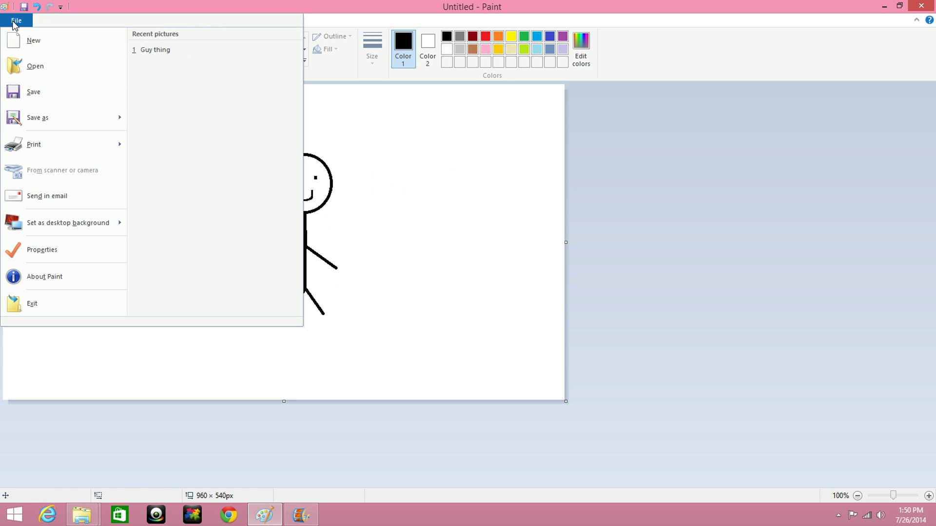
pyautogui.click(91, 99)
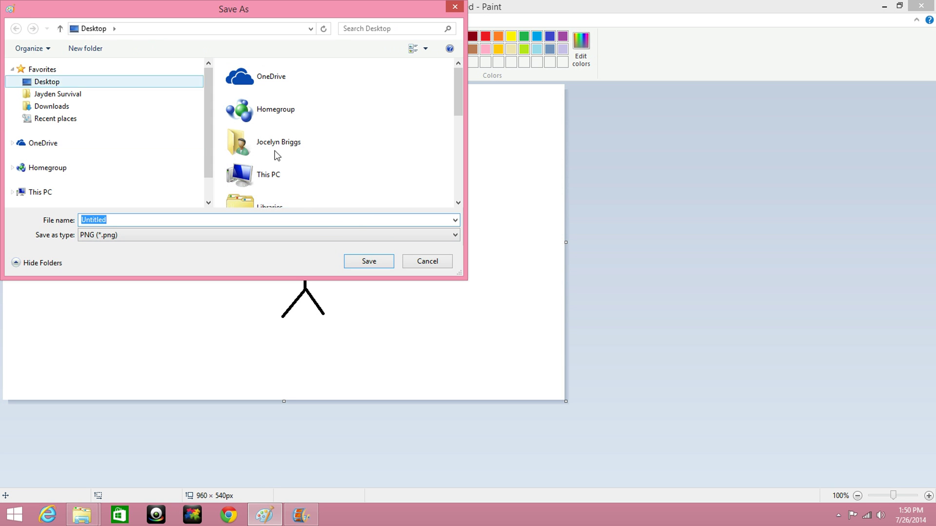
pyautogui.press('BackSpace')
pyautogui.write('G')
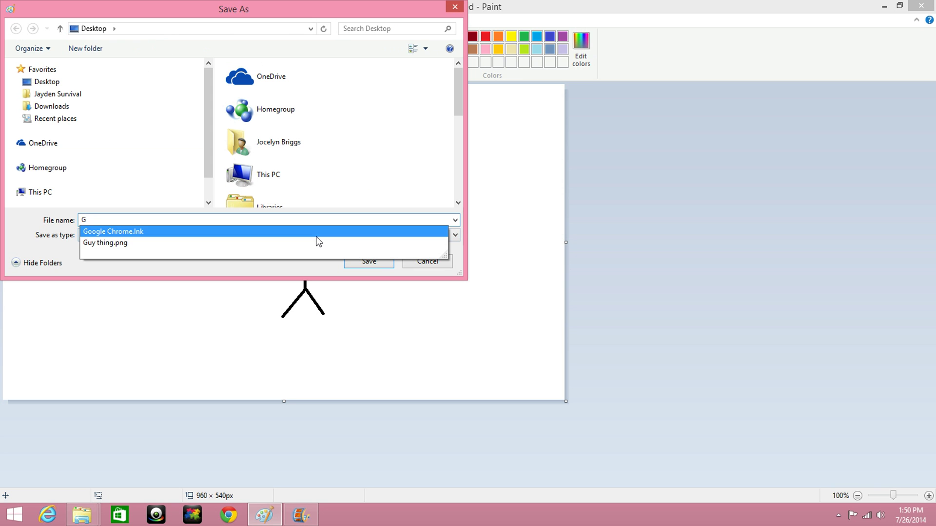
pyautogui.press('Down')
pyautogui.press('BackSpace')
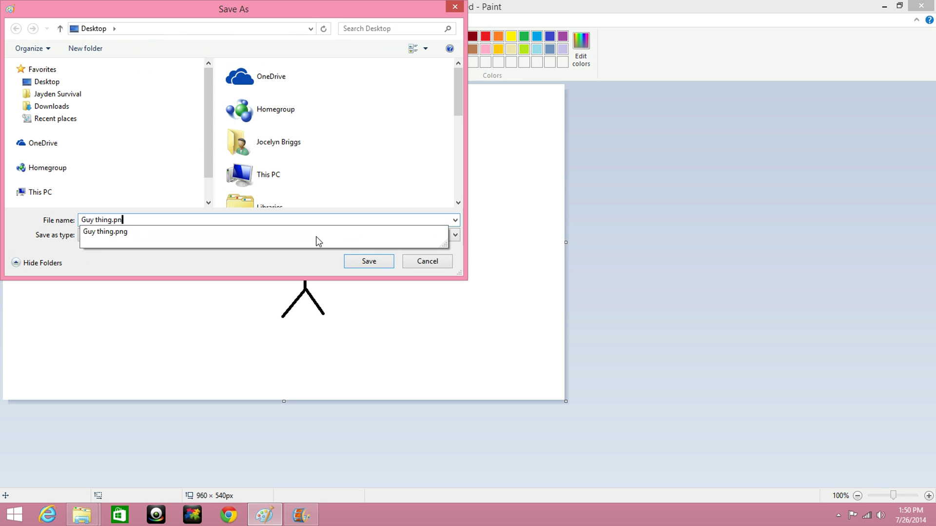
pyautogui.press('BackSpace')
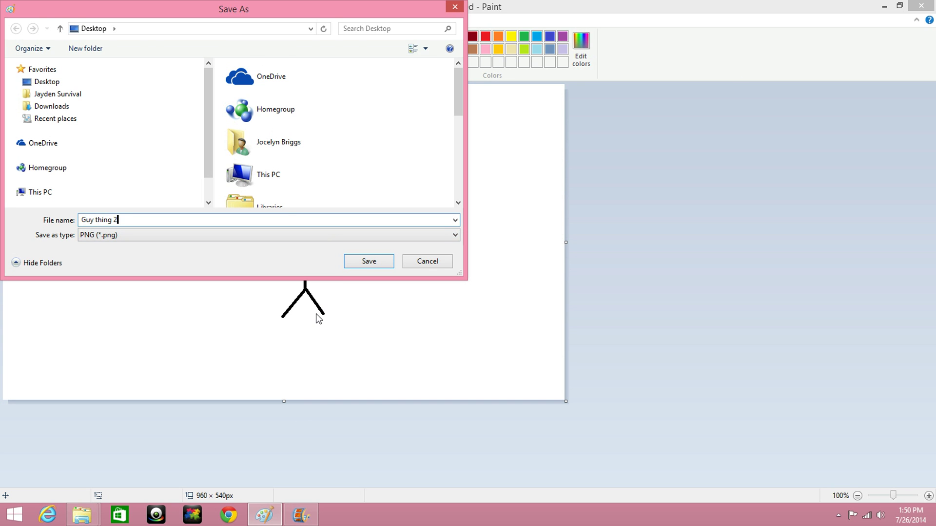
pyautogui.press('Return')
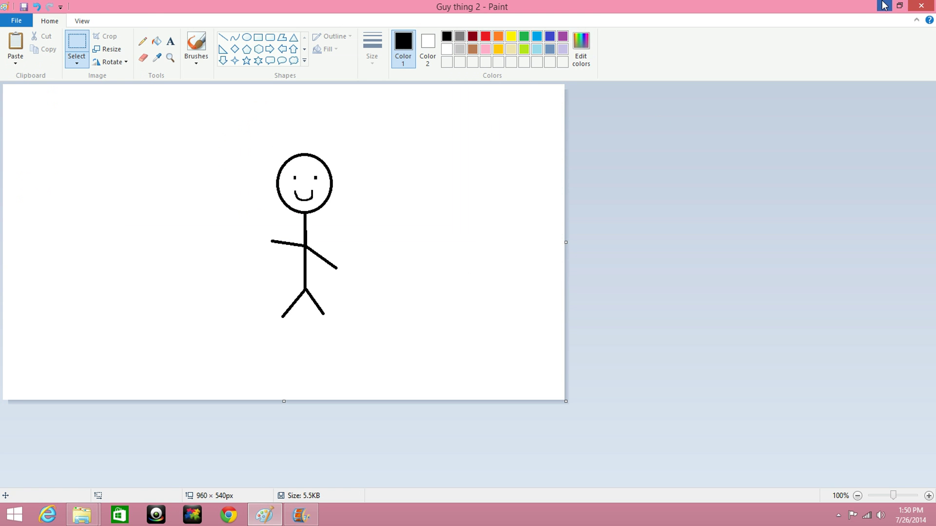
# Step: Add 'Guy thing 2' as a second clip, set it to one second, and preview the movie
pyautogui.click(883, 5)
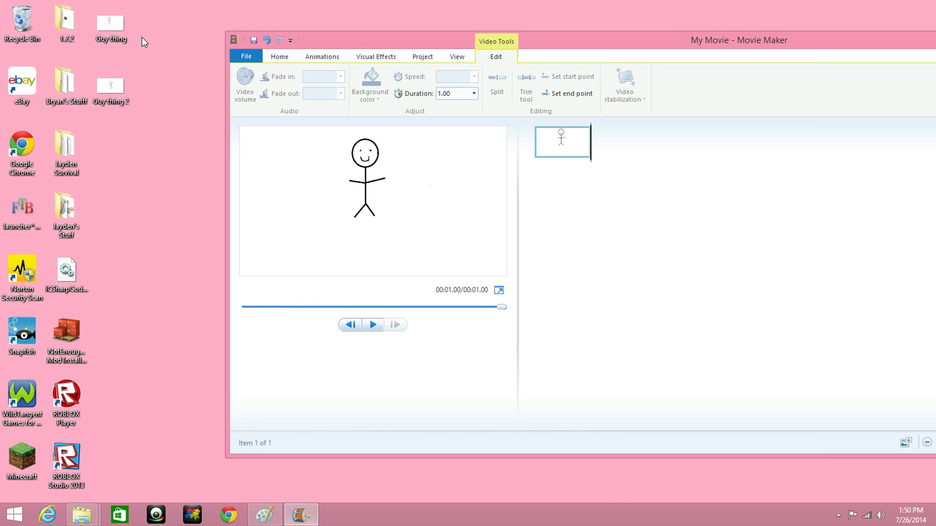
pyautogui.moveTo(110, 87); pyautogui.dragTo(607, 136)
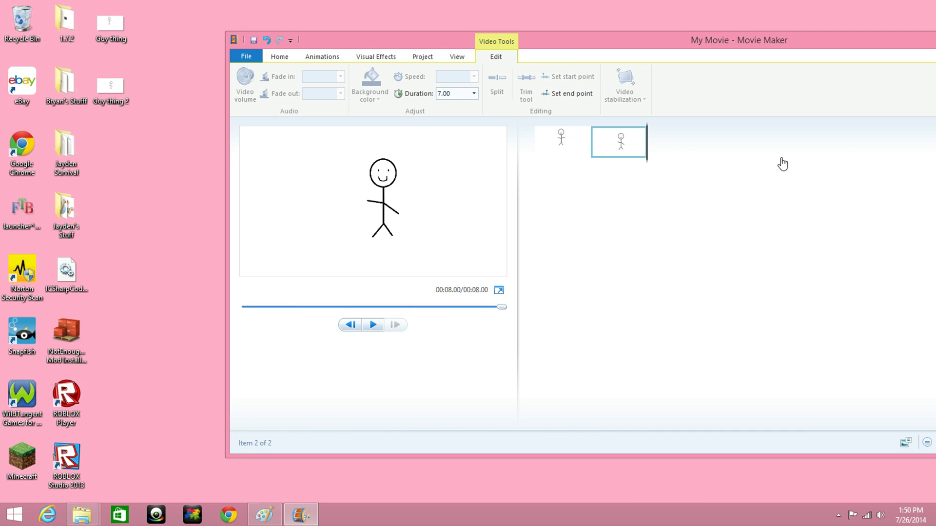
pyautogui.click(616, 151)
pyautogui.click(448, 94)
pyautogui.press('BackSpace')
pyautogui.write('1')
pyautogui.press('Return')
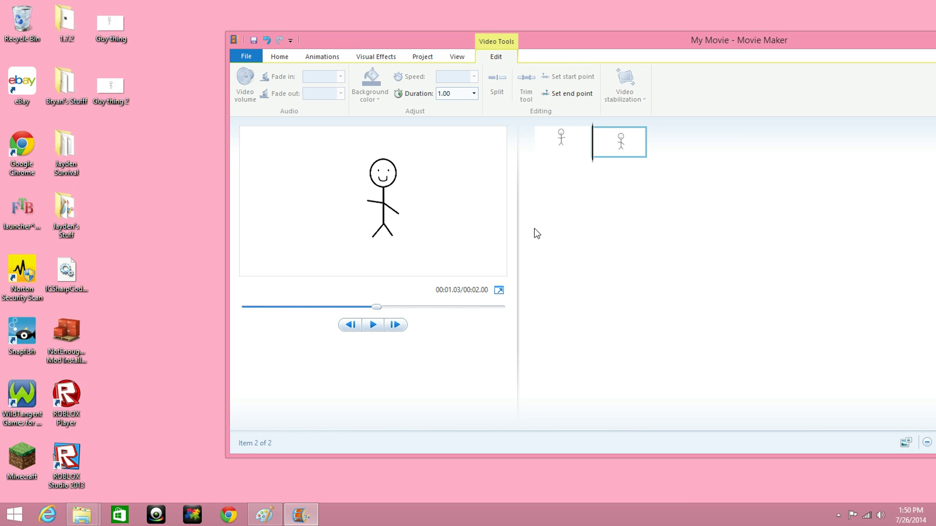
pyautogui.press('Home')
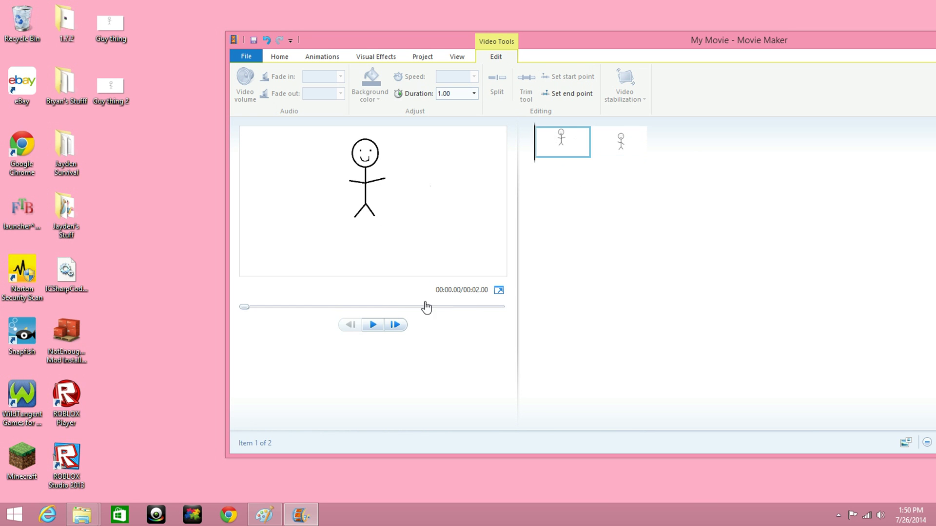
pyautogui.click(374, 325)
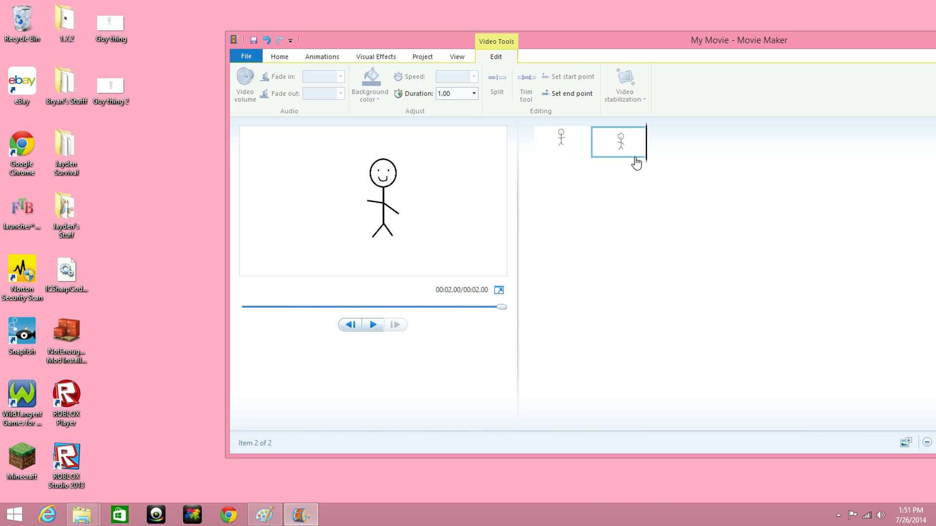
pyautogui.press('Home')
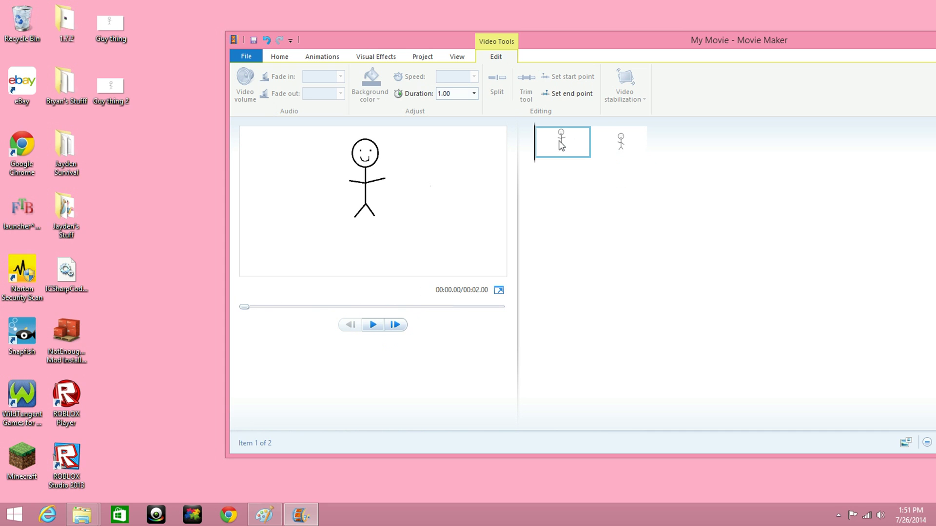
# Step: Set the first and second clips to 0.50 seconds each
pyautogui.click(444, 90)
pyautogui.press('BackSpace')
pyautogui.press('Return')
pyautogui.click(633, 150)
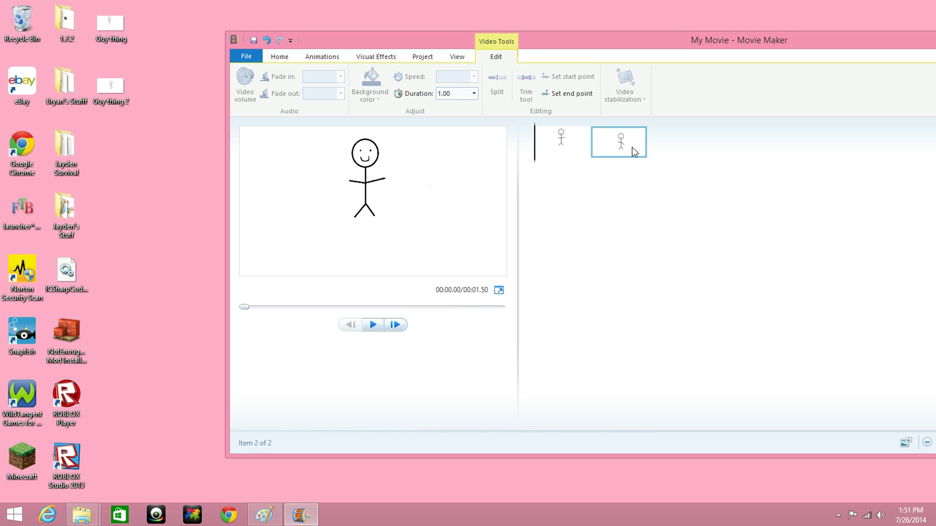
pyautogui.click(460, 93)
pyautogui.press('BackSpace')
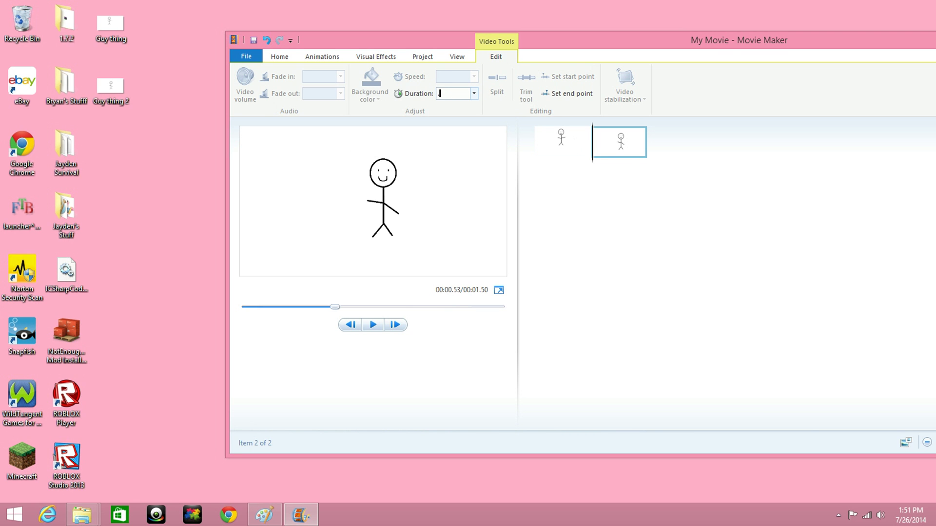
pyautogui.press('Return')
# Step: Add Guy thing, Guy thing 2, Guy thing and Guy thing 2 as storyboard clips three to six
pyautogui.moveTo(109, 25); pyautogui.dragTo(714, 167)
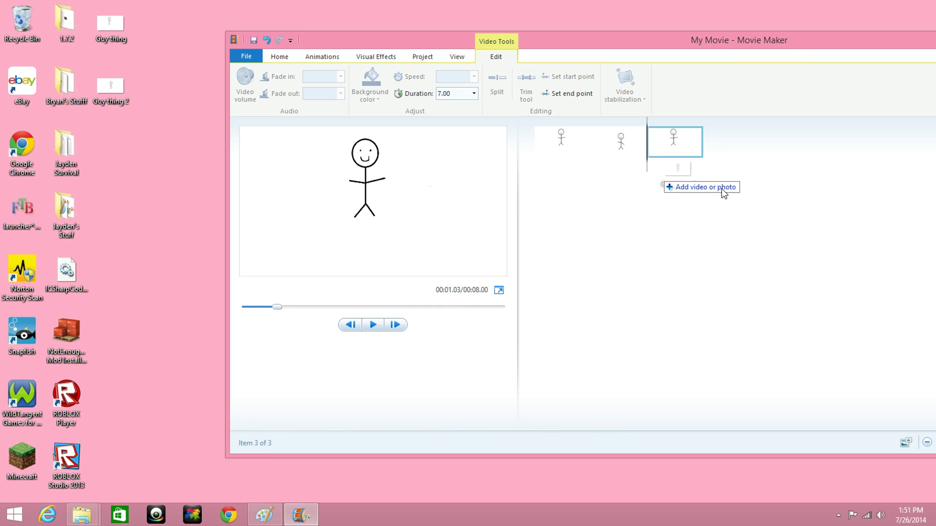
pyautogui.moveTo(111, 86); pyautogui.dragTo(739, 198)
pyautogui.moveTo(110, 24); pyautogui.dragTo(794, 156)
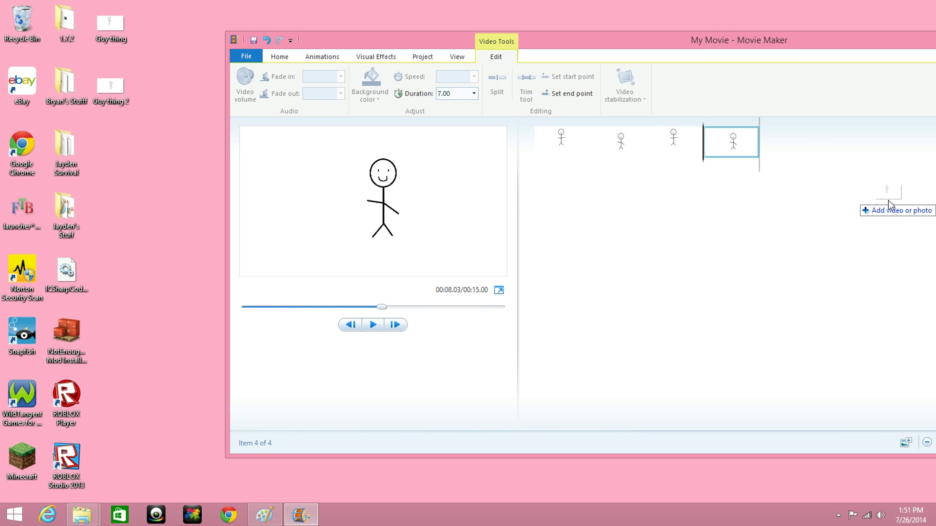
pyautogui.moveTo(119, 86); pyautogui.dragTo(825, 167)
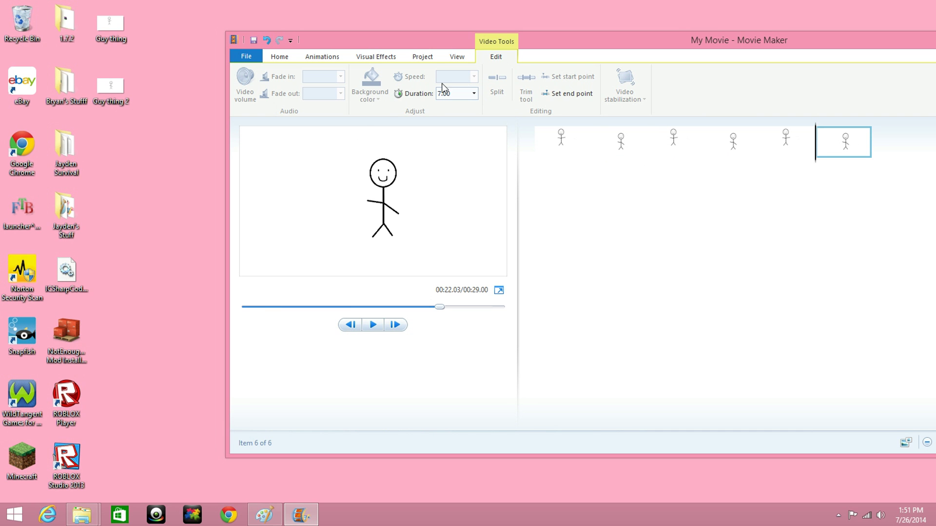
# Step: Set the third and fourth clips to 0.5 second duration each
pyautogui.click(680, 142)
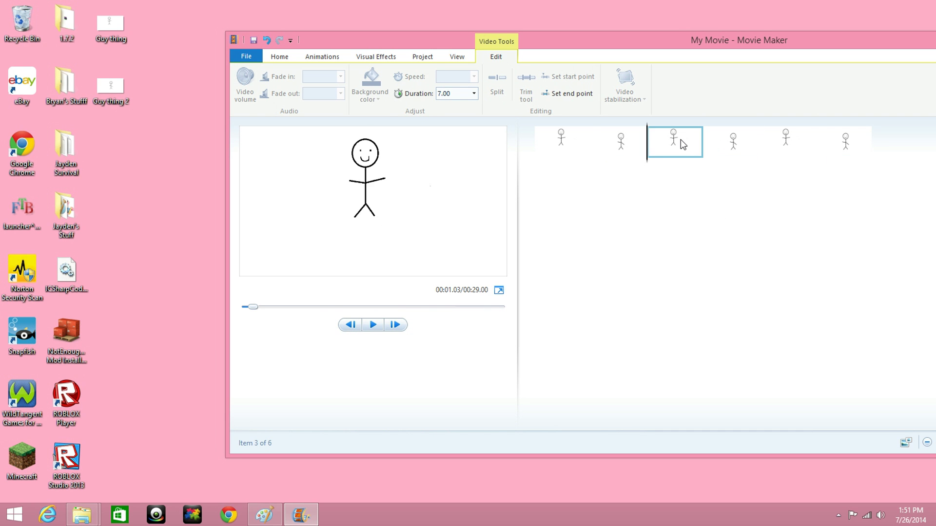
pyautogui.click(623, 155)
pyautogui.click(669, 154)
pyautogui.click(454, 94)
pyautogui.press('BackSpace')
pyautogui.press('Return')
pyautogui.click(731, 146)
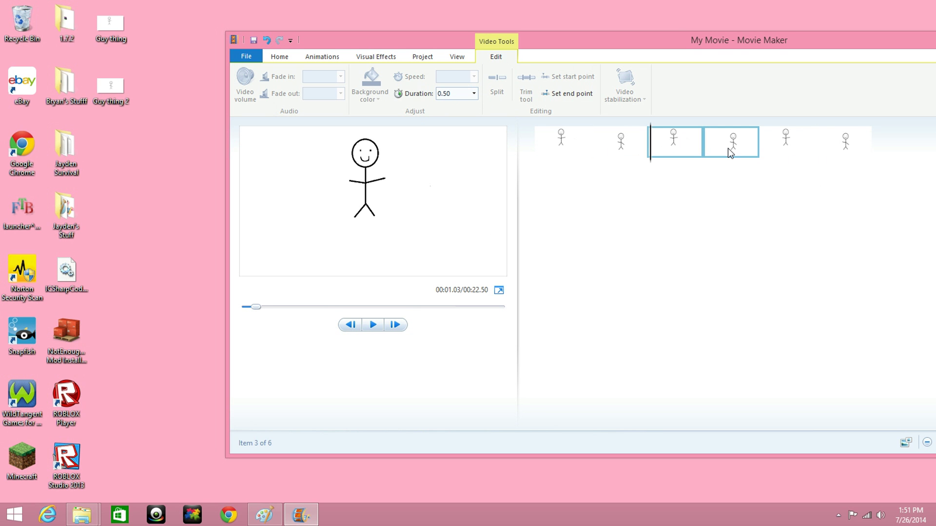
pyautogui.click(459, 93)
pyautogui.press('BackSpace')
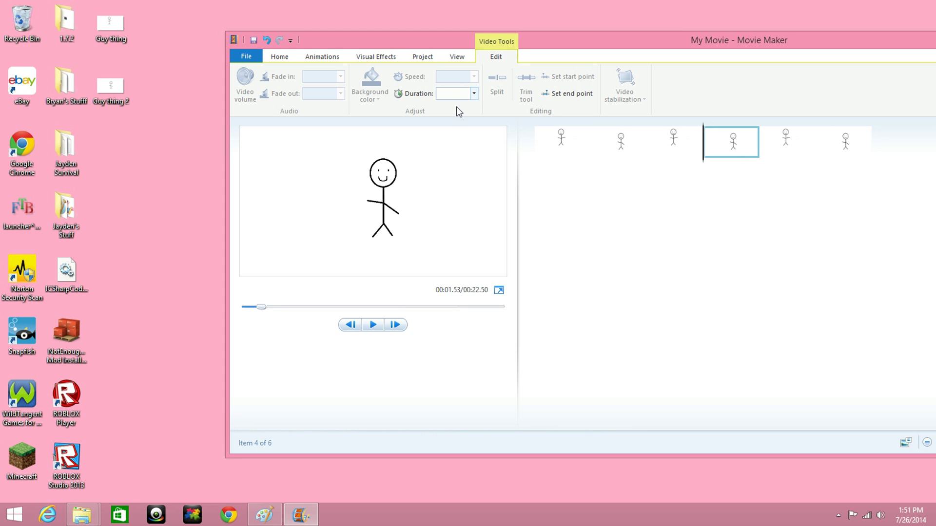
pyautogui.write('5')
pyautogui.press('Return')
# Step: Set the fifth and sixth clips to 0.5 second duration each
pyautogui.click(780, 136)
pyautogui.click(454, 94)
pyautogui.press('BackSpace')
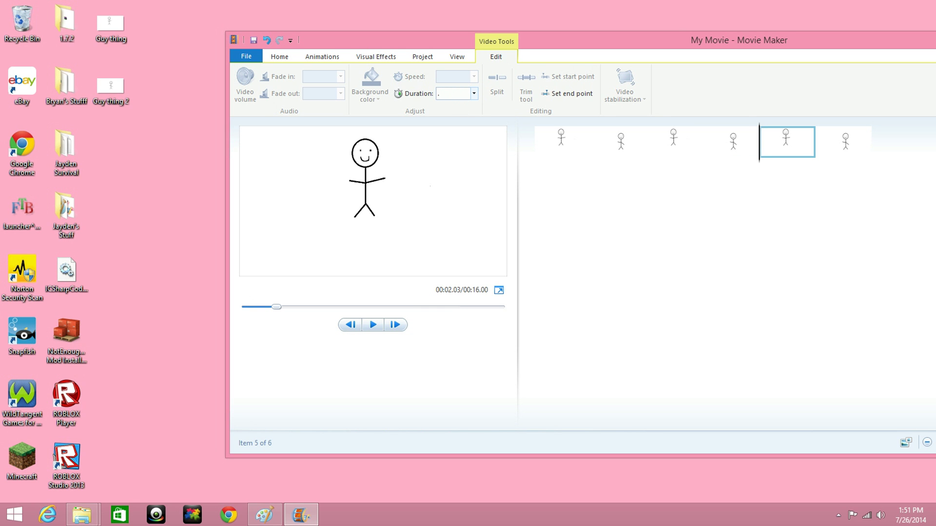
pyautogui.write('5')
pyautogui.press('Return')
pyautogui.click(838, 136)
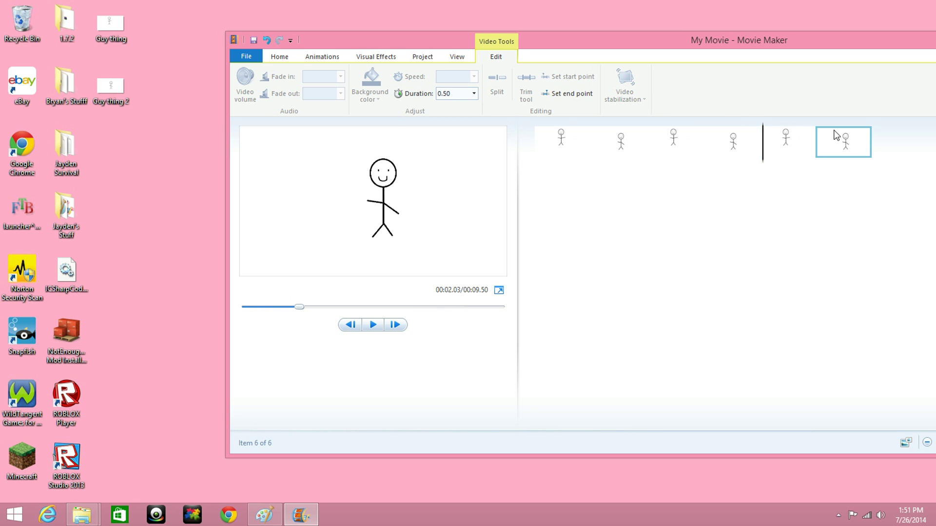
pyautogui.click(470, 92)
pyautogui.press('BackSpace')
pyautogui.write('.5')
pyautogui.press('Return')
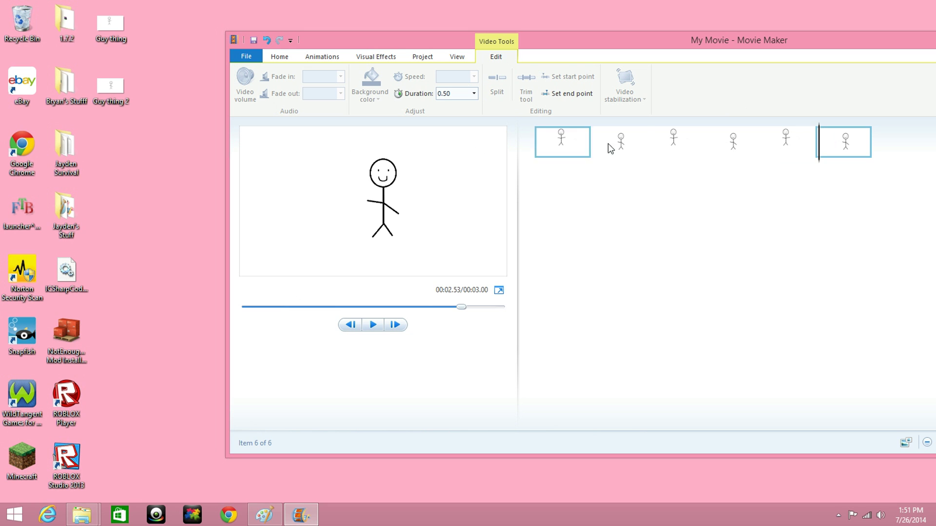
# Step: Play the six-clip animation from the first frame, then enlarge the Movie Maker window
pyautogui.click(560, 152)
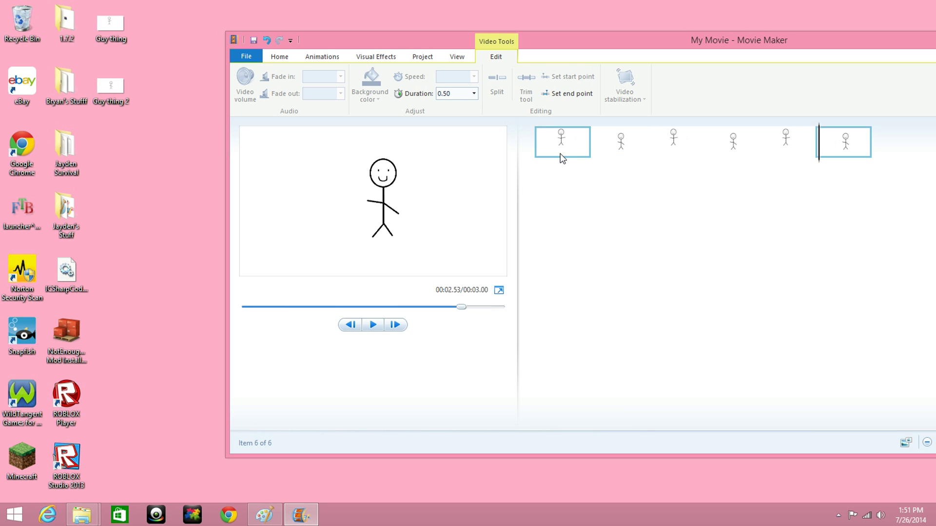
pyautogui.click(374, 326)
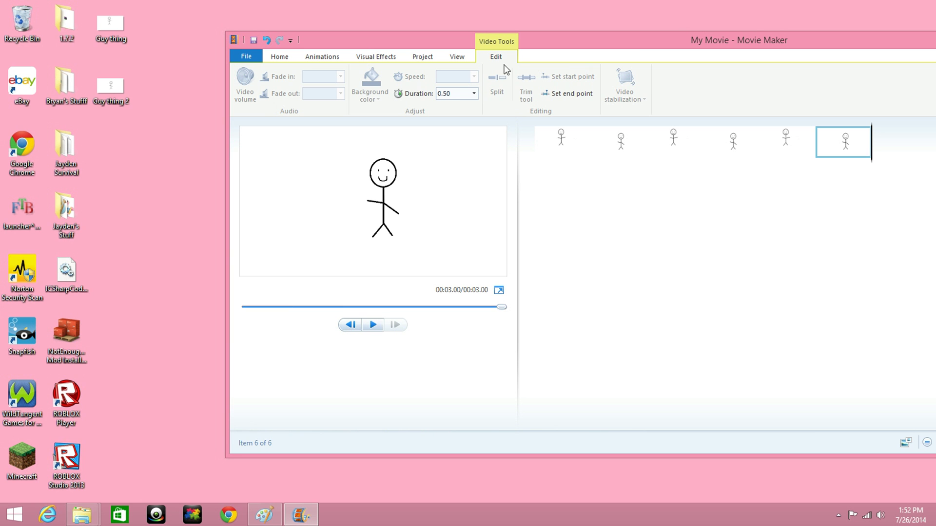
pyautogui.moveTo(680, 32)
pyautogui.mouseDown()
pyautogui.moveTo(679, 6)
pyautogui.moveTo(637, 91)
pyautogui.moveTo(699, 53)
pyautogui.mouseUp()
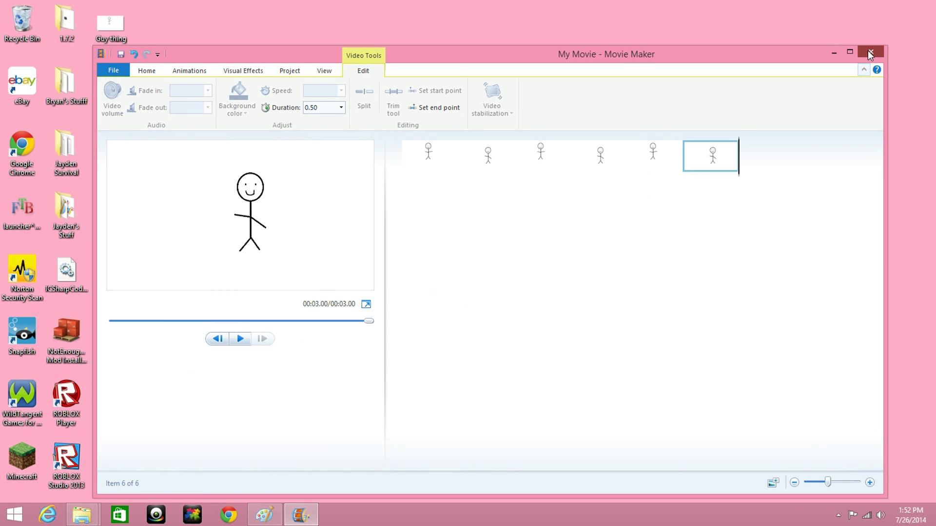